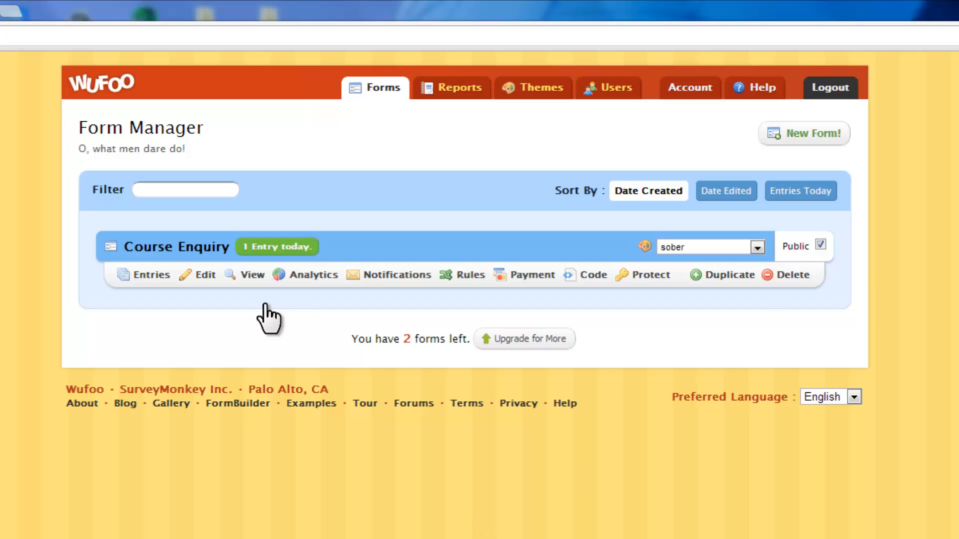
View the live Course Enquiry form, and return to the Form Manager.
drag(356, 340, 458, 338)
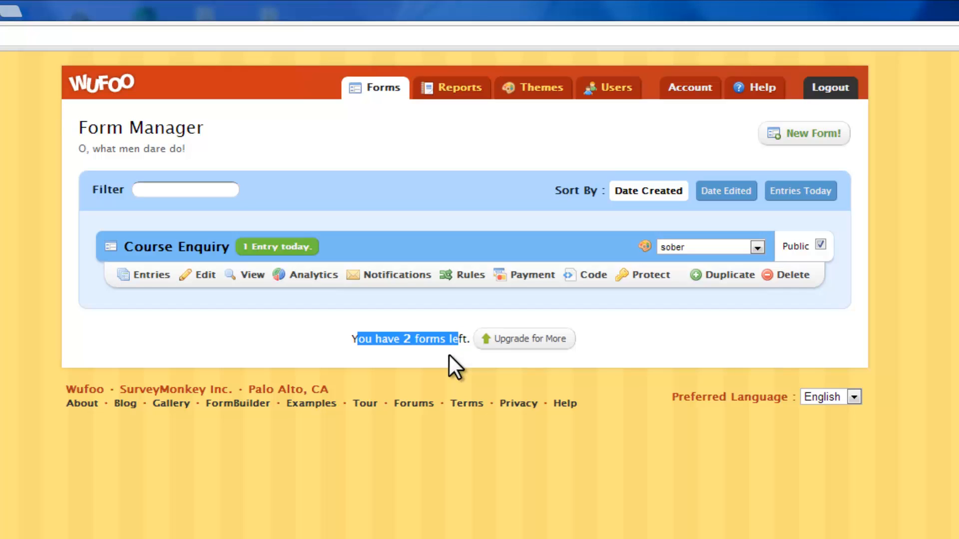
click(380, 360)
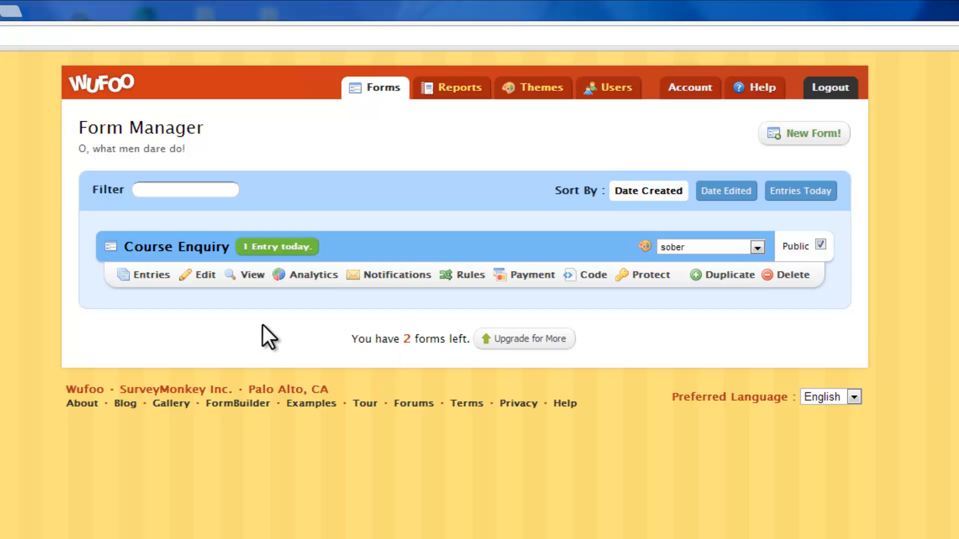
click(254, 275)
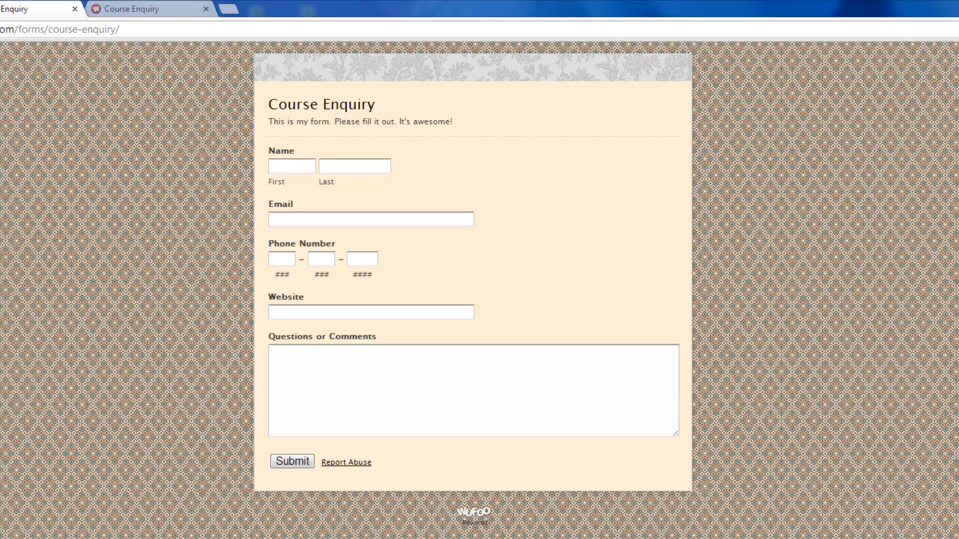
key(ctrl+shift+Tab)
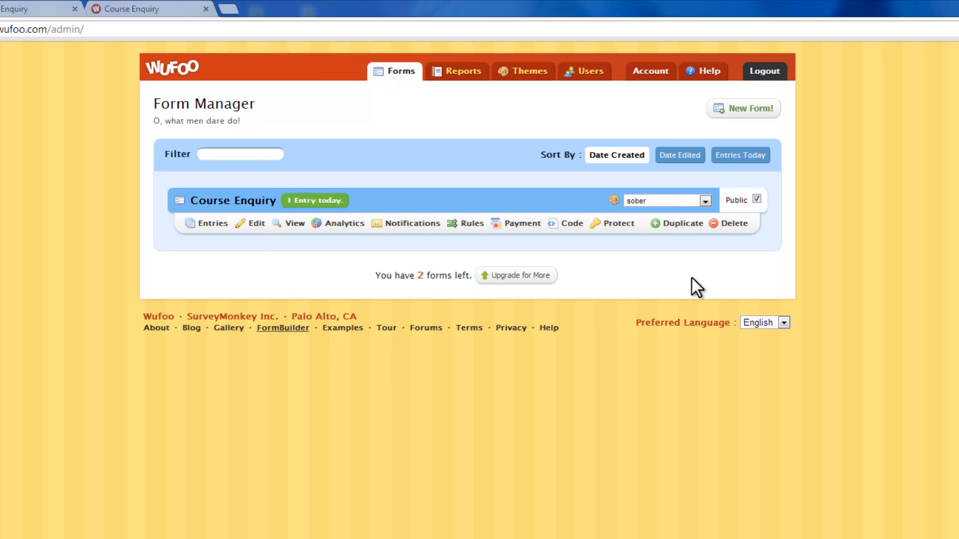
Create a new form and name it "colorful form".
click(749, 112)
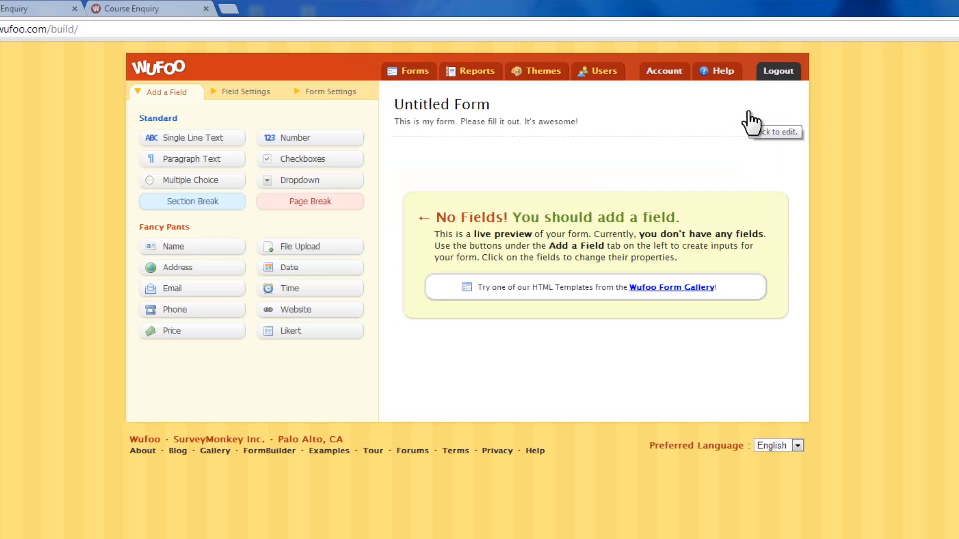
click(520, 118)
drag(199, 130, 54, 117)
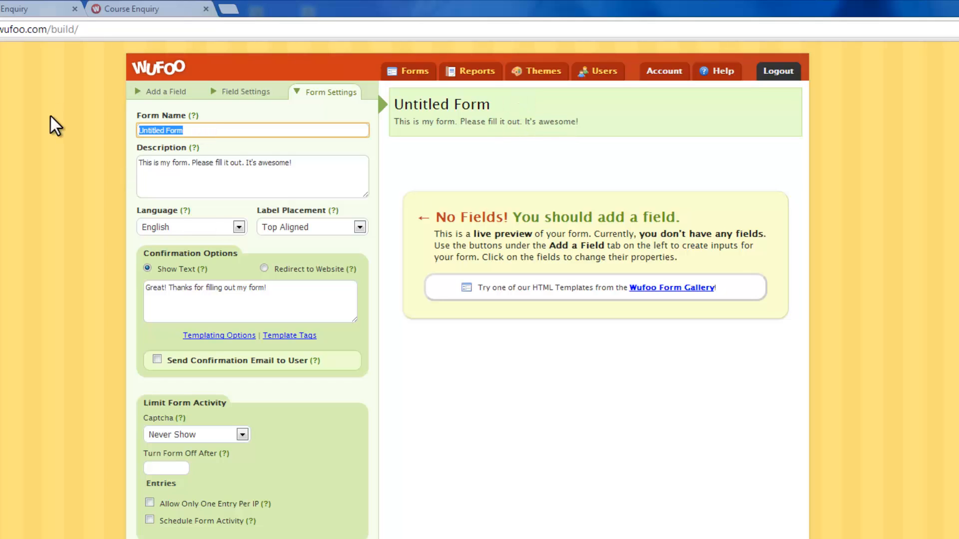
text(col)
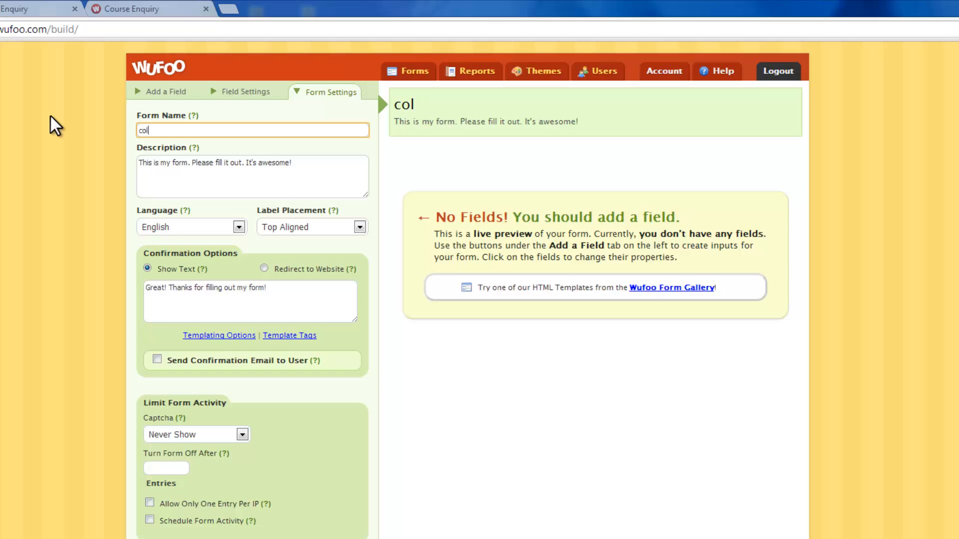
text(orful form)
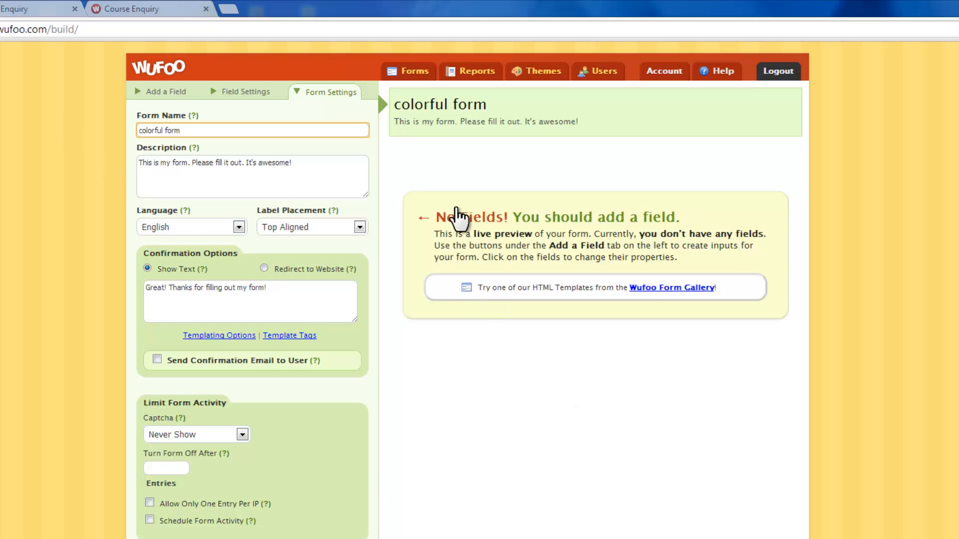
Add a required Name field with the user instructions "pls fill in your complete name".
click(569, 215)
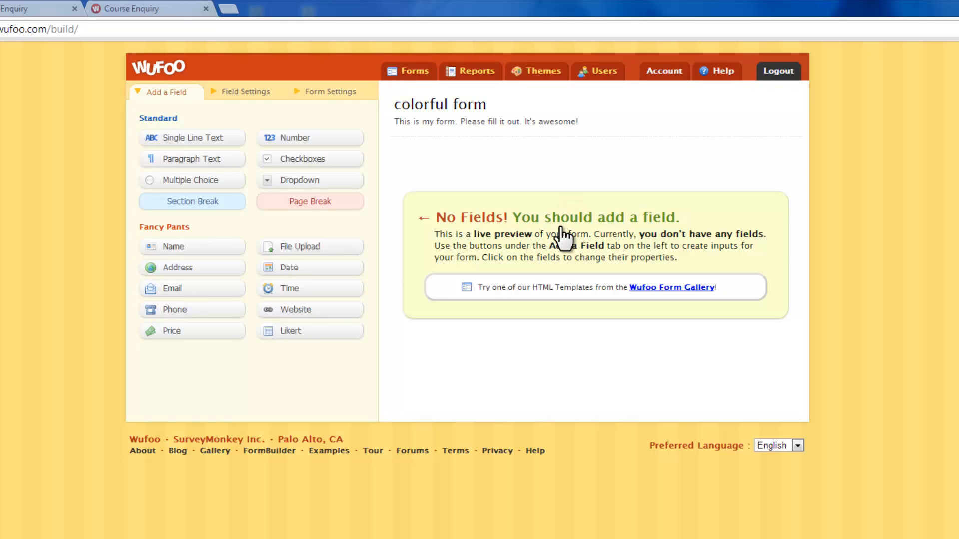
click(192, 246)
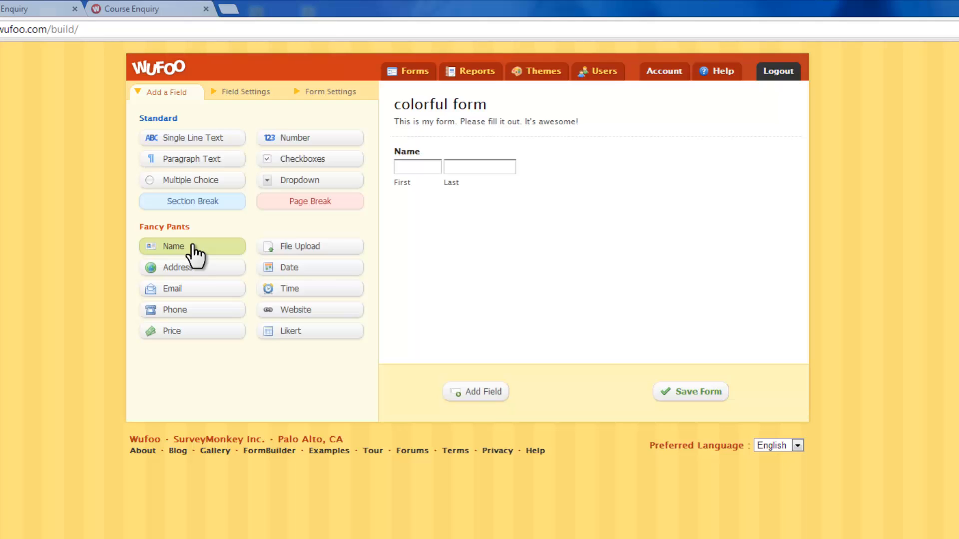
click(557, 169)
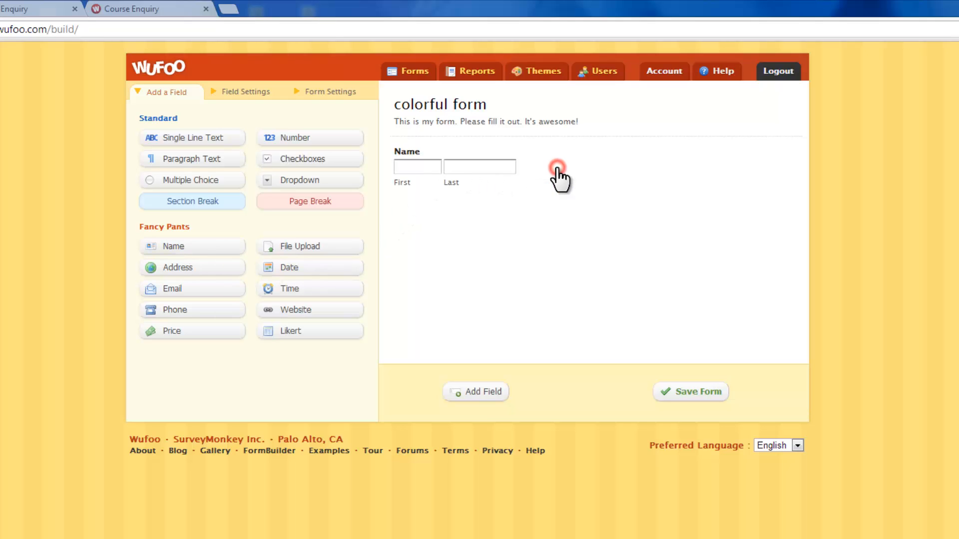
click(147, 228)
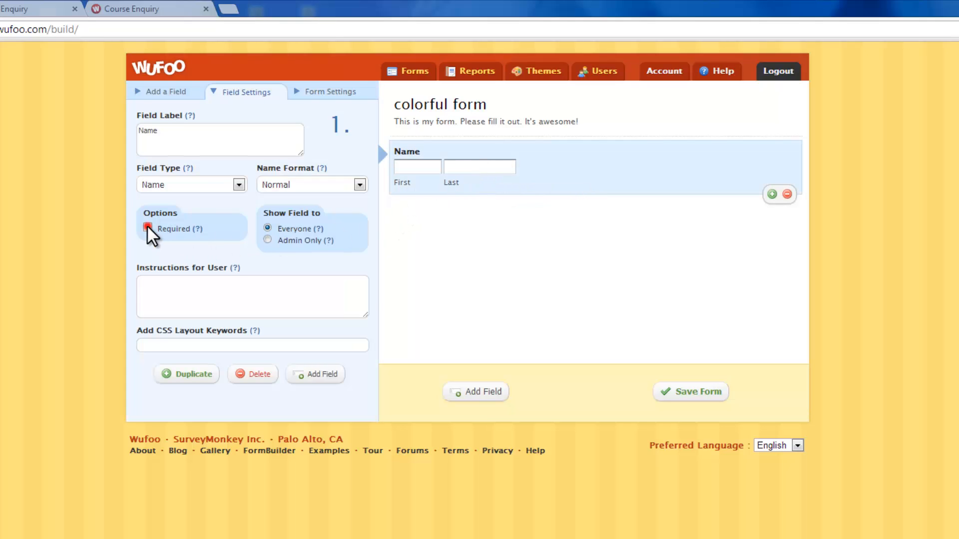
click(181, 299)
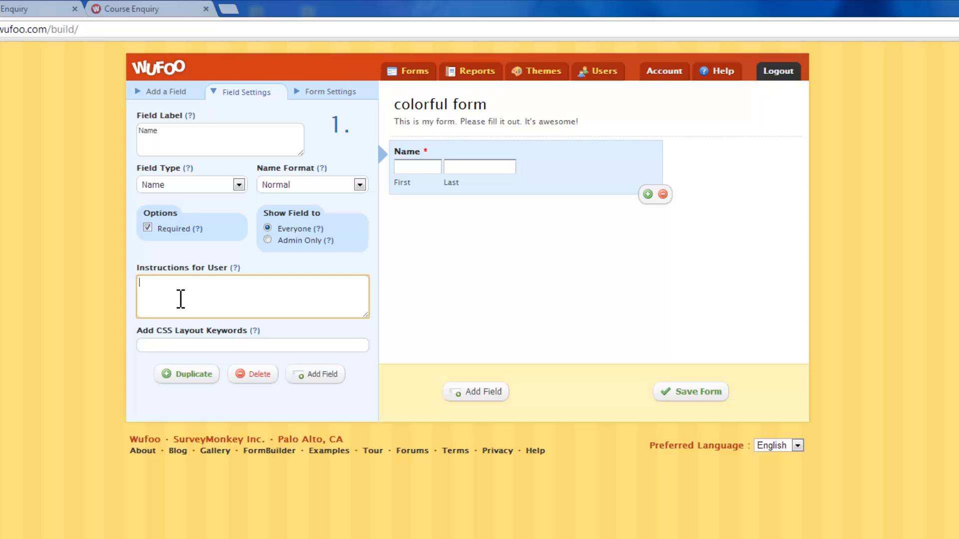
text(pl)
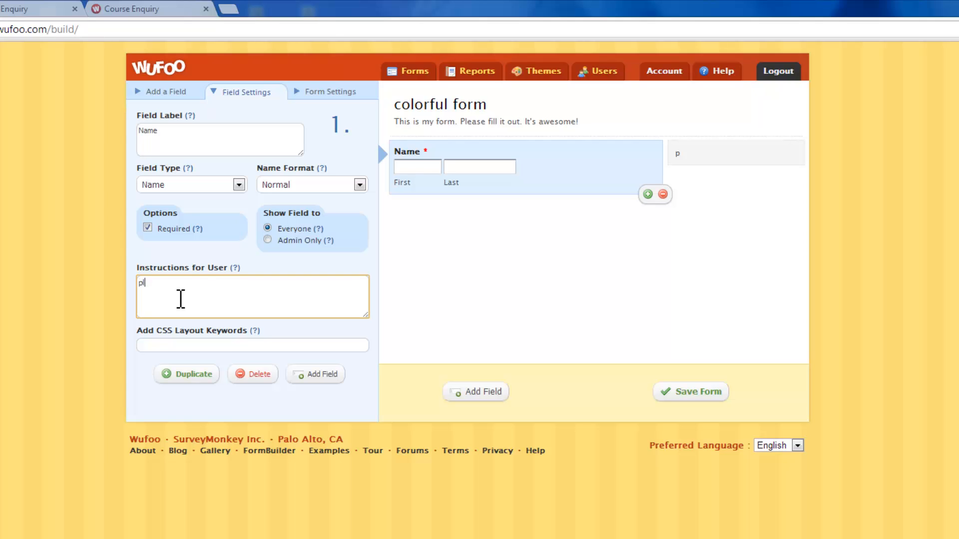
text(s fill in your complete name)
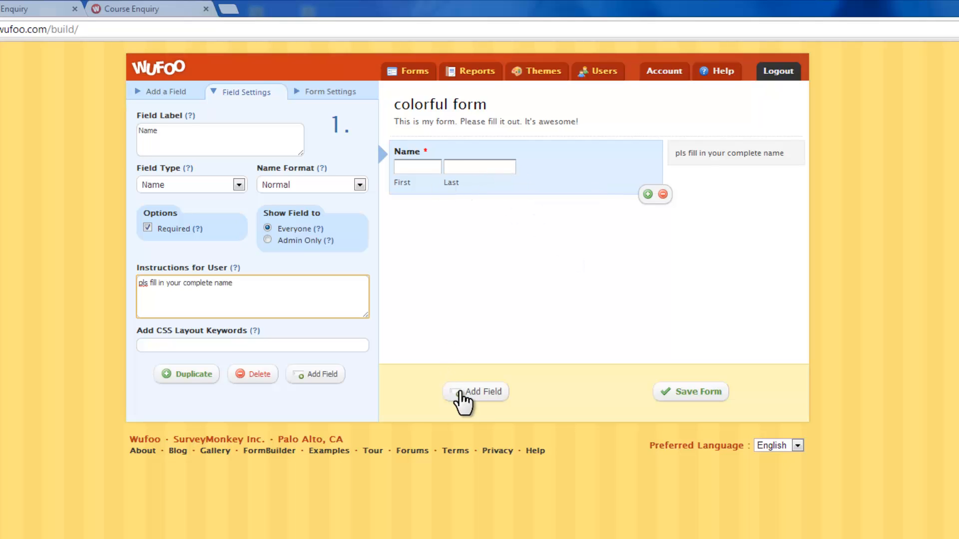
Add a required Email field with the user instructions "pls enter email in the right format".
click(479, 394)
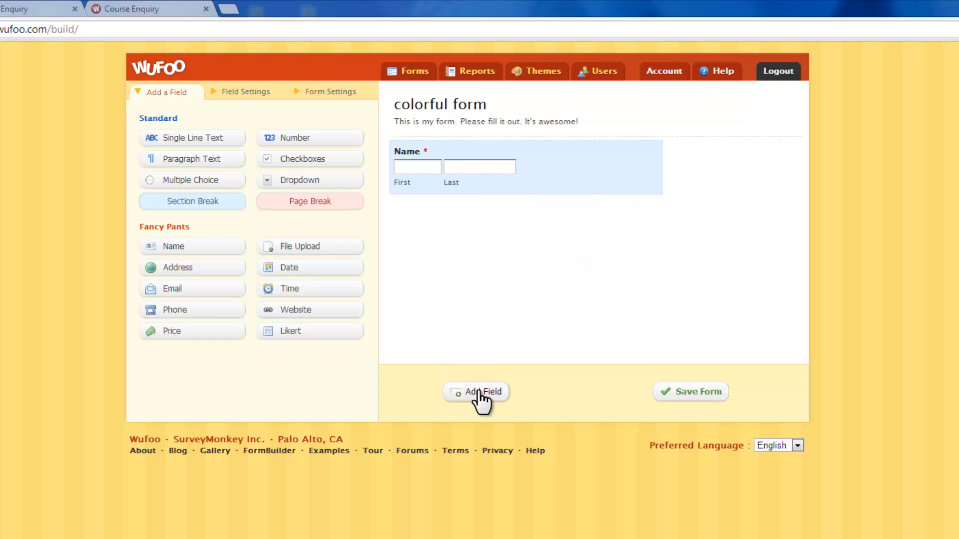
click(190, 293)
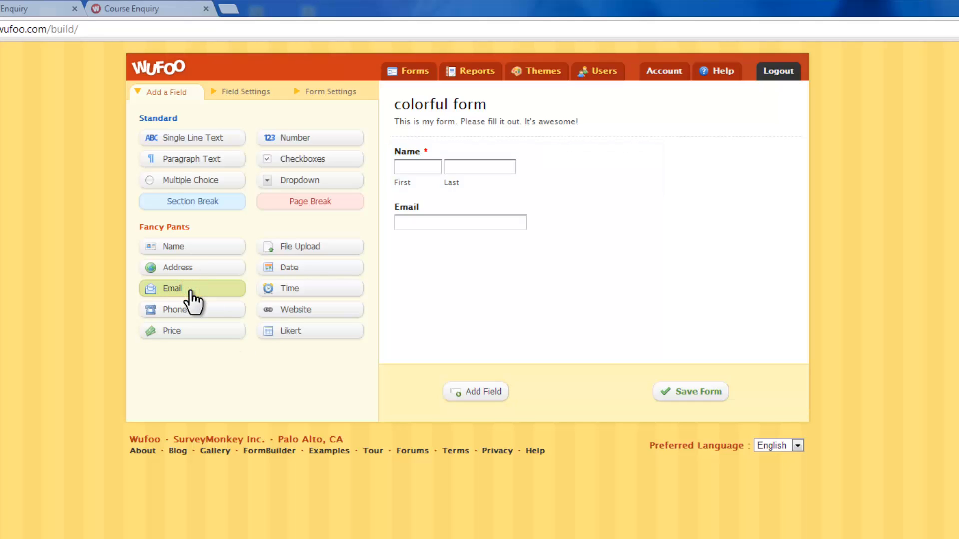
click(491, 215)
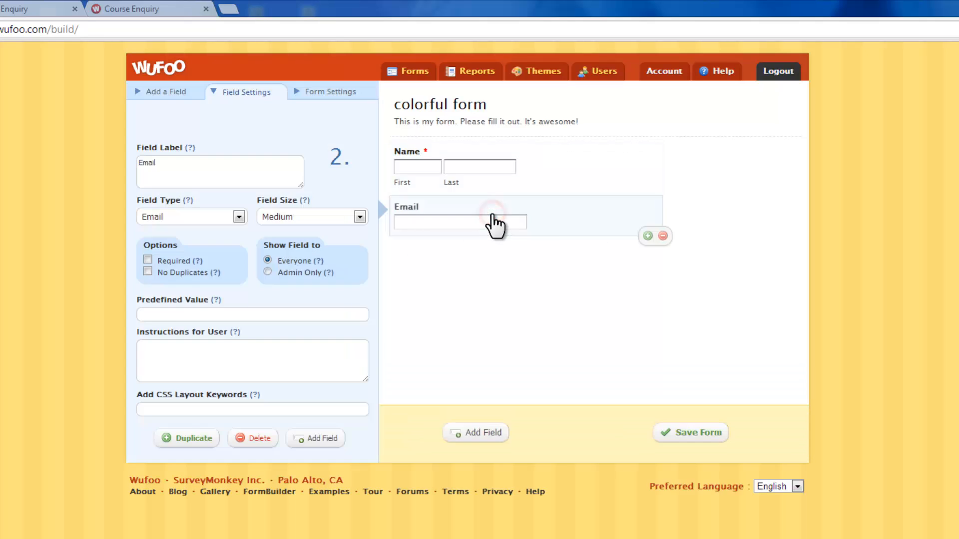
click(147, 259)
click(187, 358)
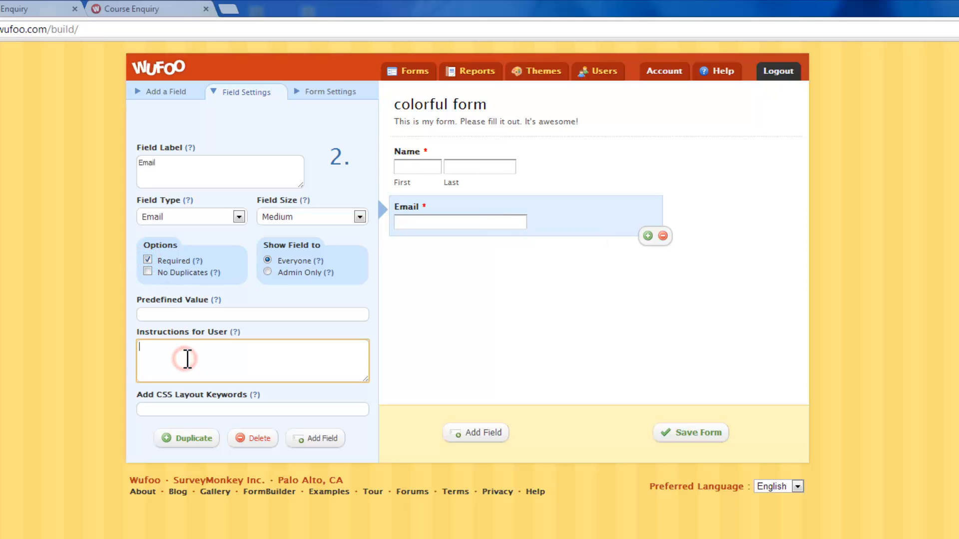
text(pls e)
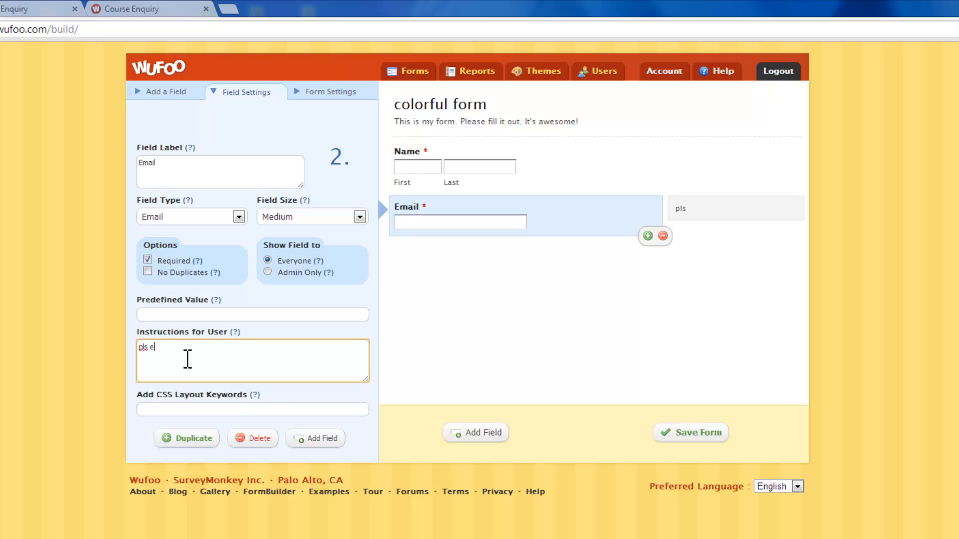
text(nter email in the right )
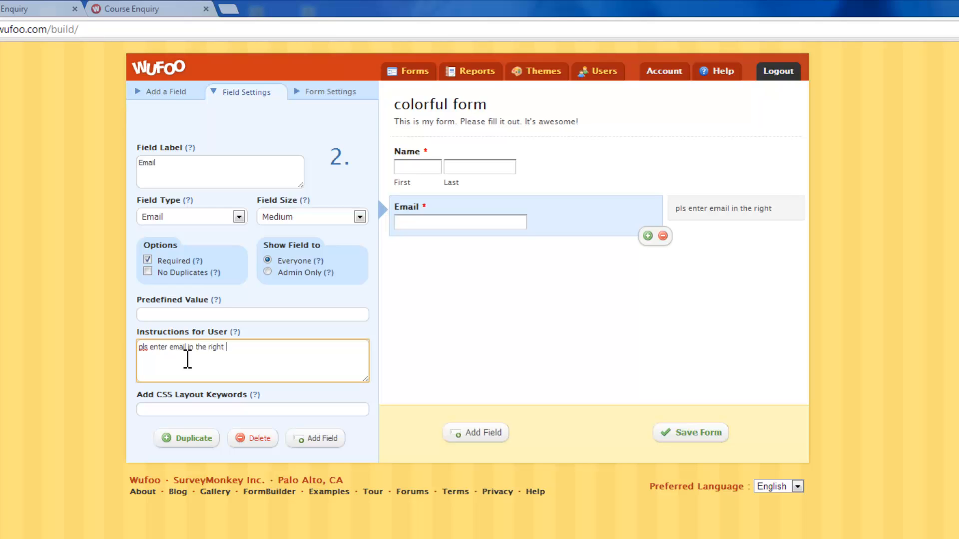
text(format)
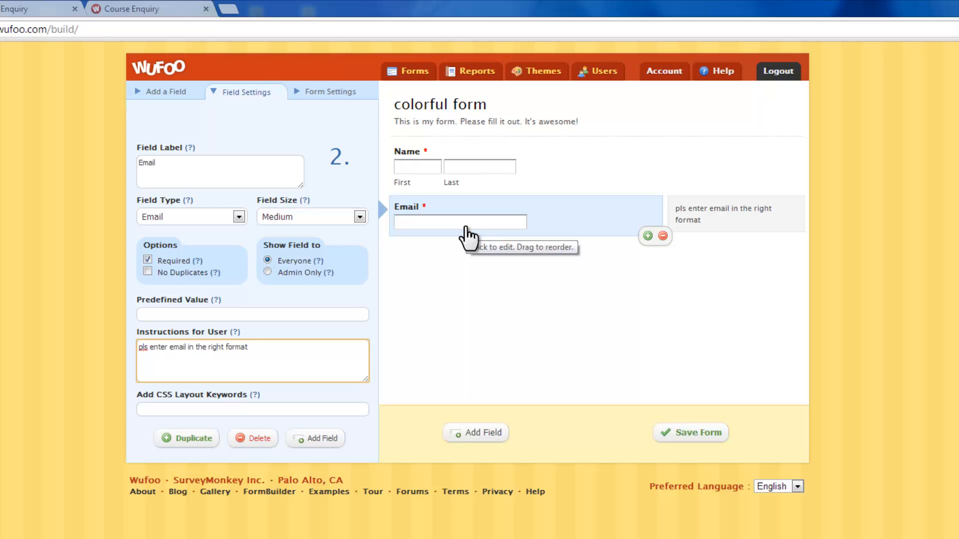
Add a Dropdown field below Email and set its blank default choice to "select one option".
click(485, 432)
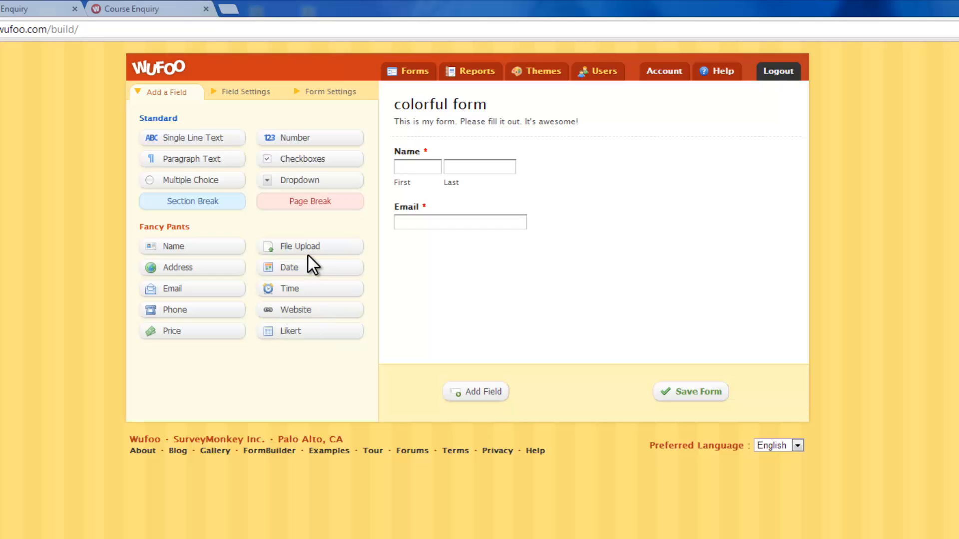
click(311, 190)
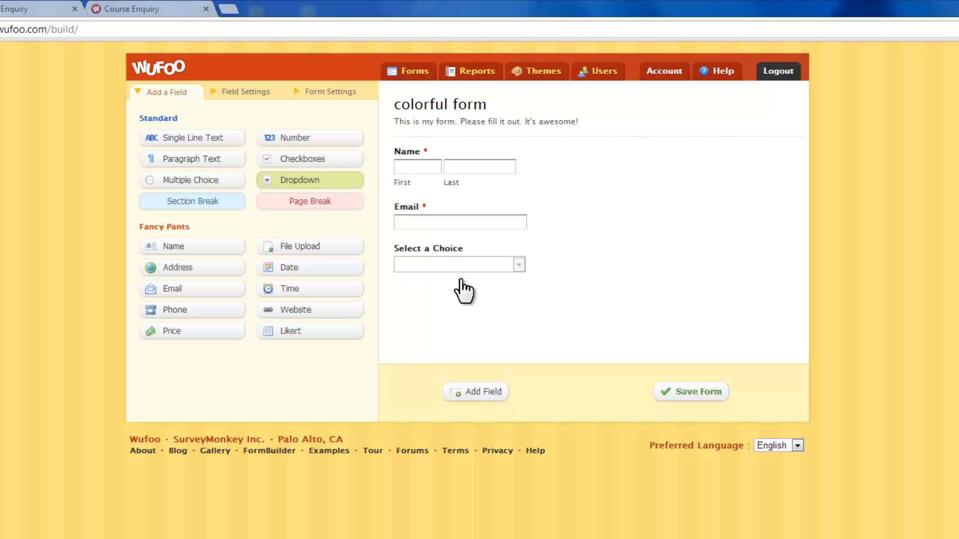
click(543, 262)
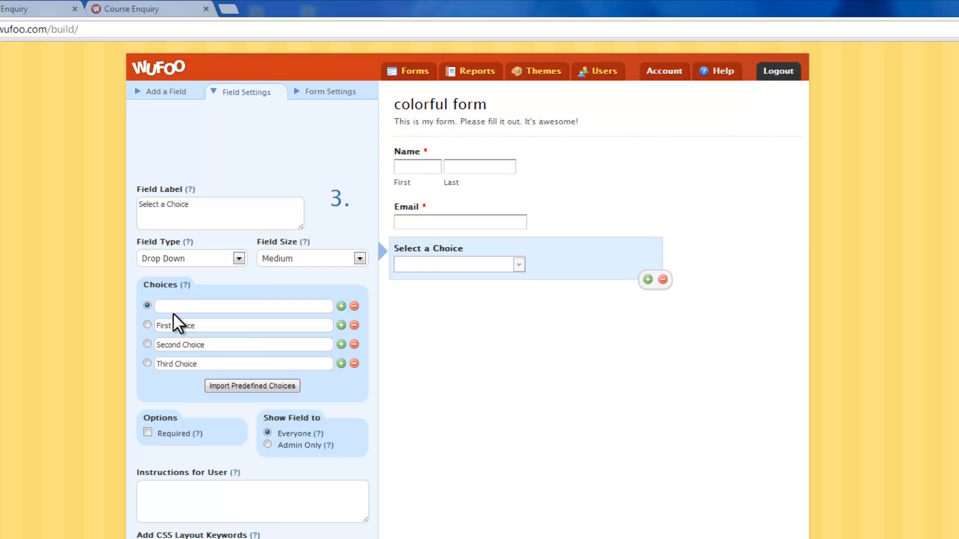
click(185, 306)
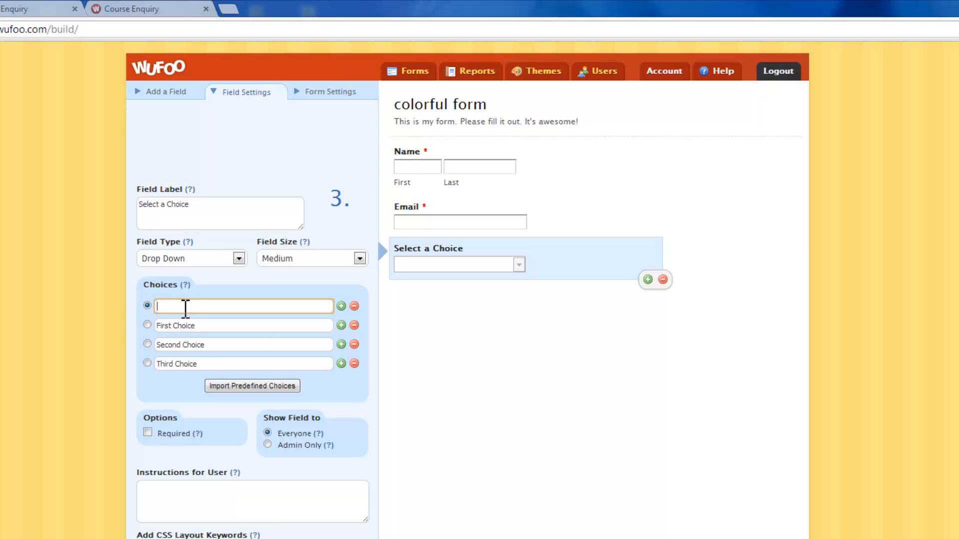
text(select one option)
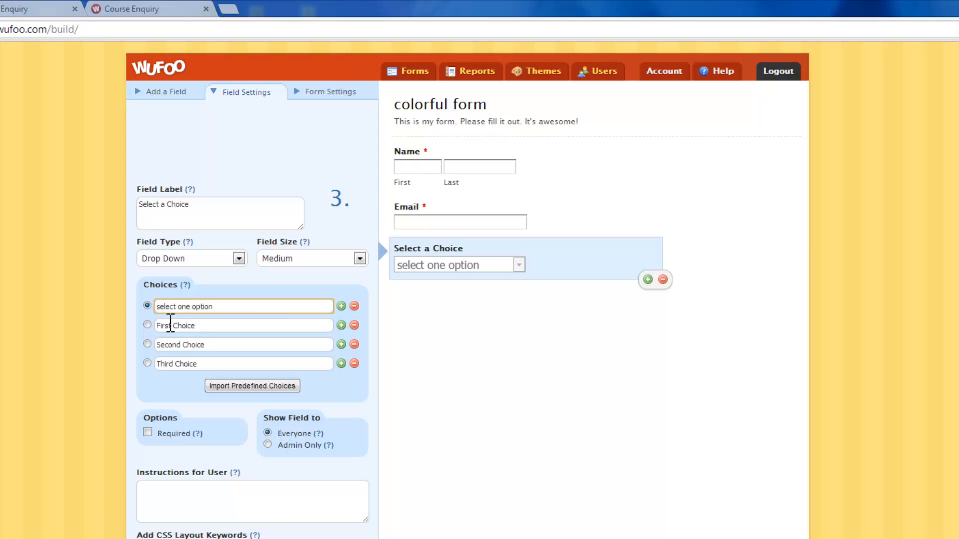
Replace the dropdown's three placeholder choices with "Dreamweaver", "flash" and "swish max 4", and make the field required.
click(183, 325)
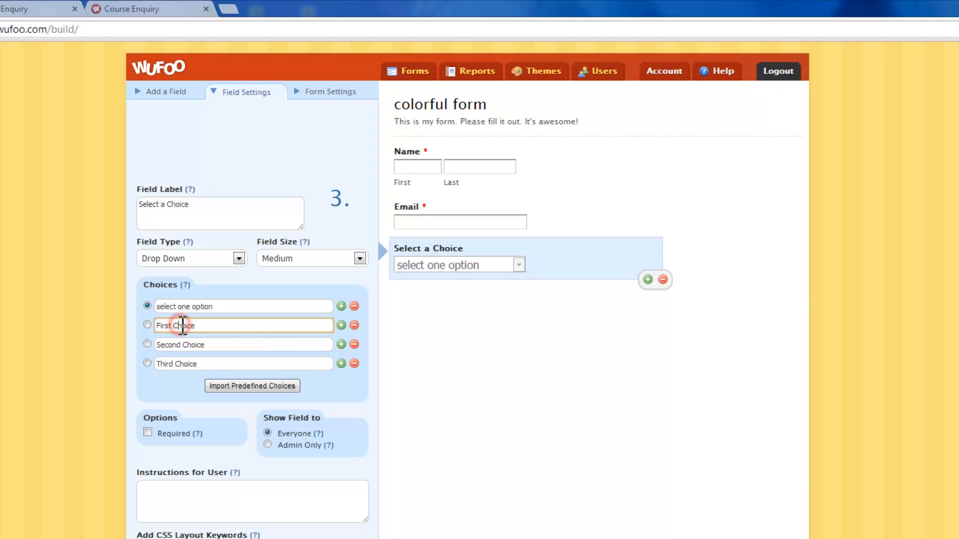
drag(183, 326, 215, 325)
drag(92, 322, 87, 321)
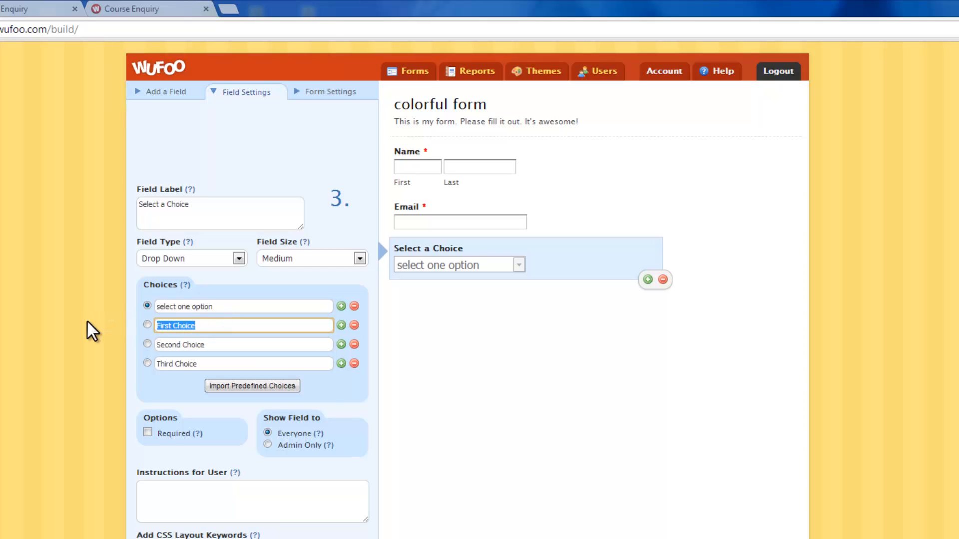
text(Dreamweaver)
drag(215, 344, 71, 333)
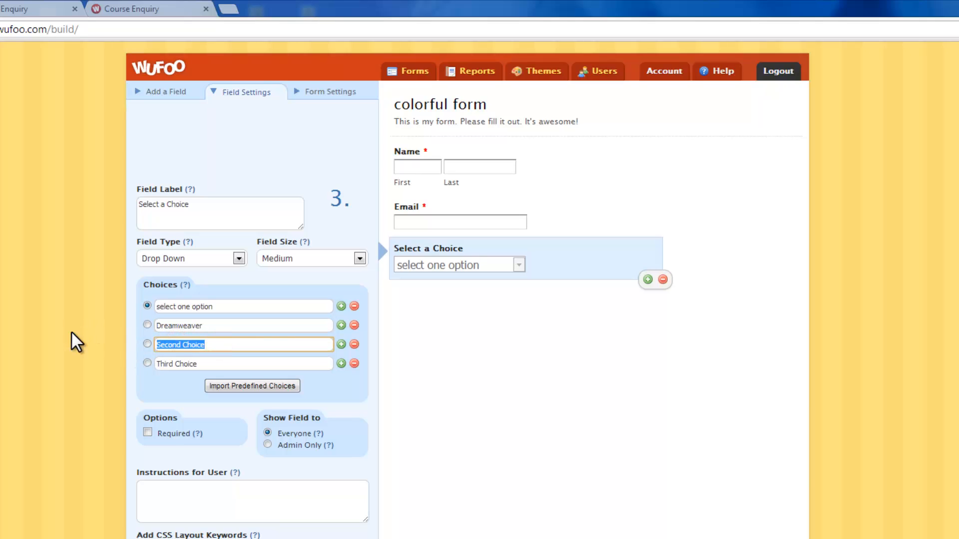
text(flash)
drag(220, 365, 105, 353)
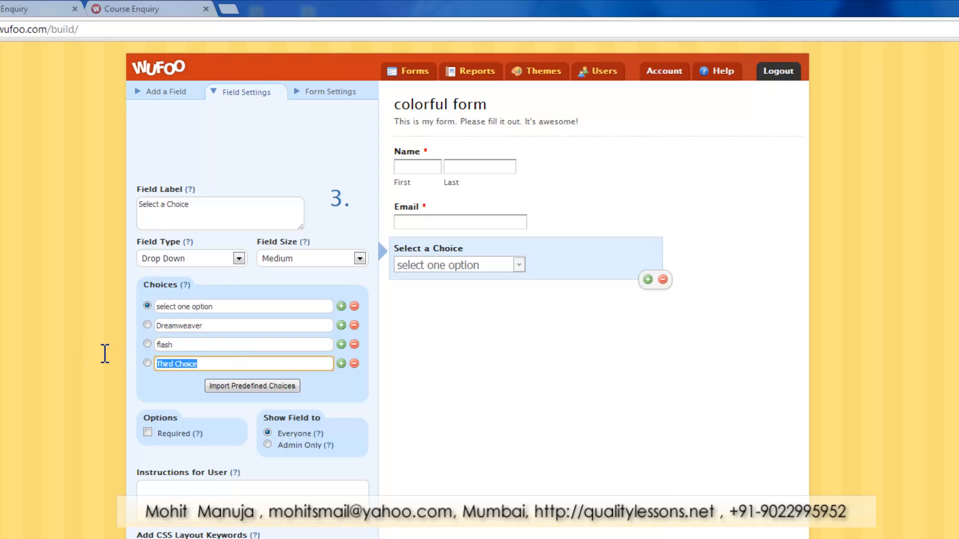
text(swish max 4)
click(147, 433)
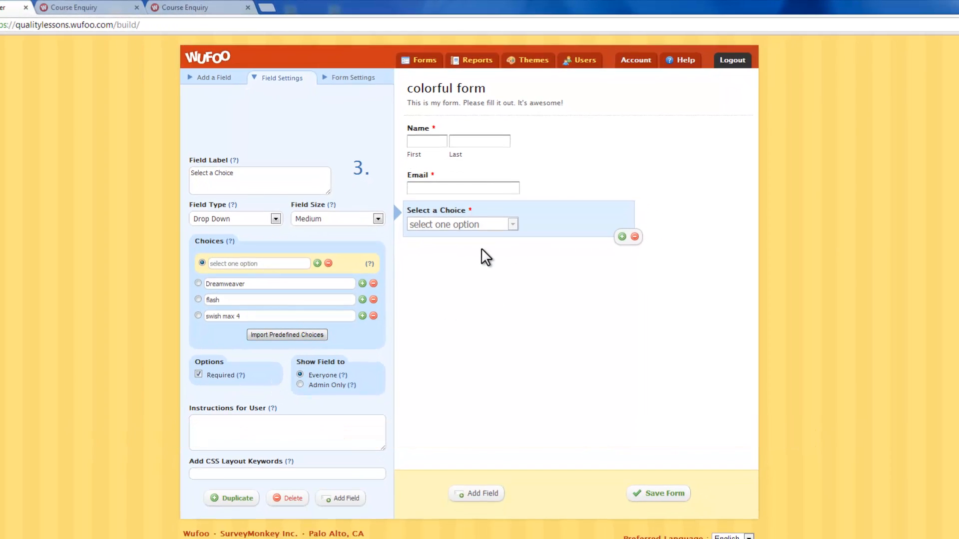
Save the form and go to its email notification setup.
click(478, 494)
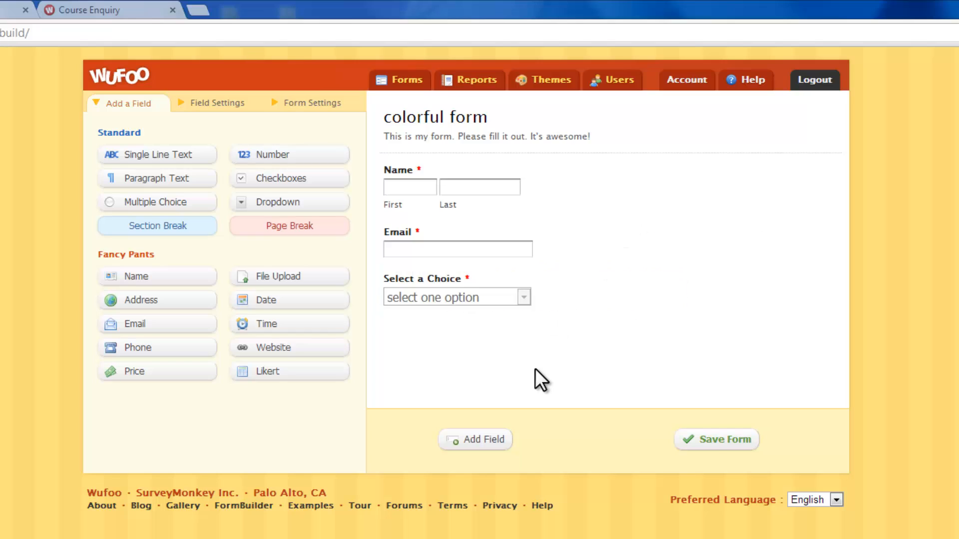
click(718, 442)
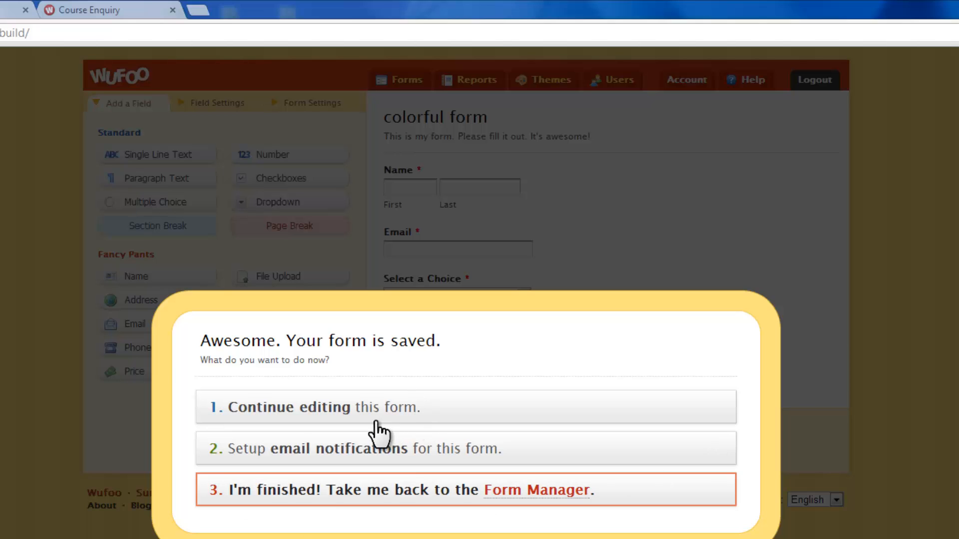
click(334, 452)
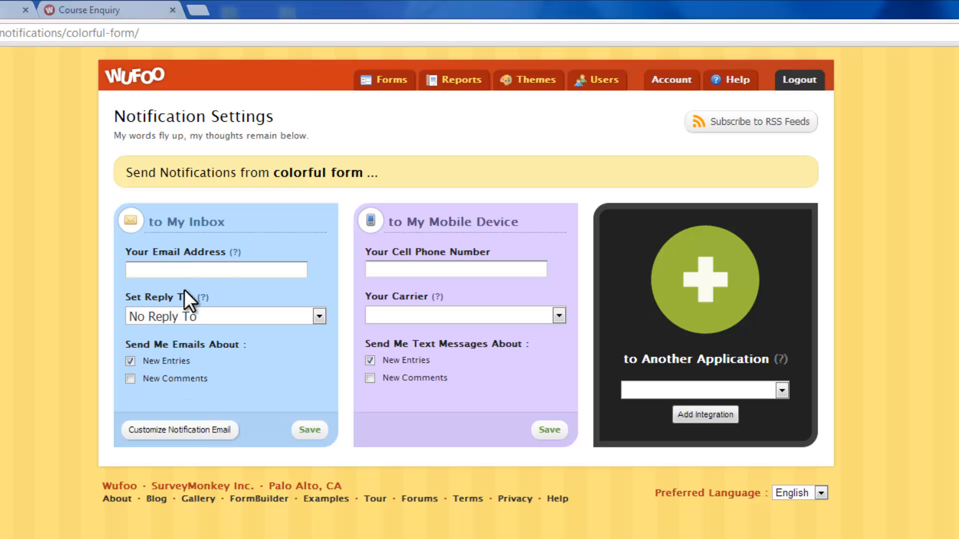
Enter the account owner's email address as the inbox recipient for colorful form notifications and save the setting.
click(191, 270)
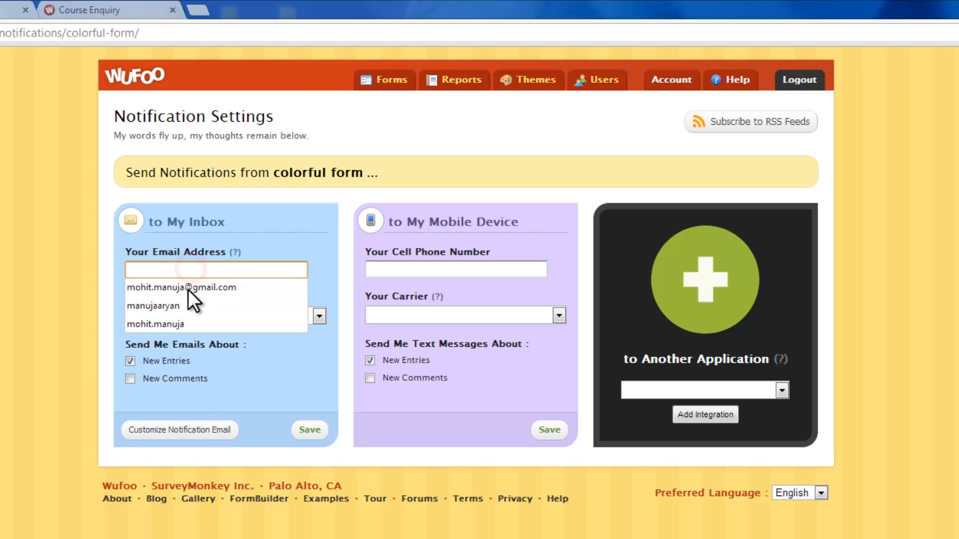
click(188, 289)
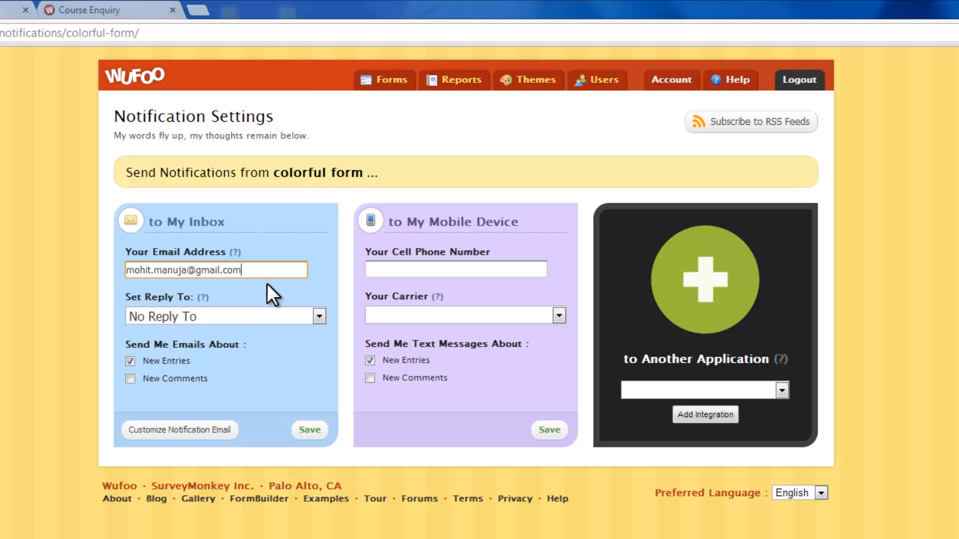
click(310, 430)
Start a new theme in the Theme Designer and set its logo to None.
click(527, 80)
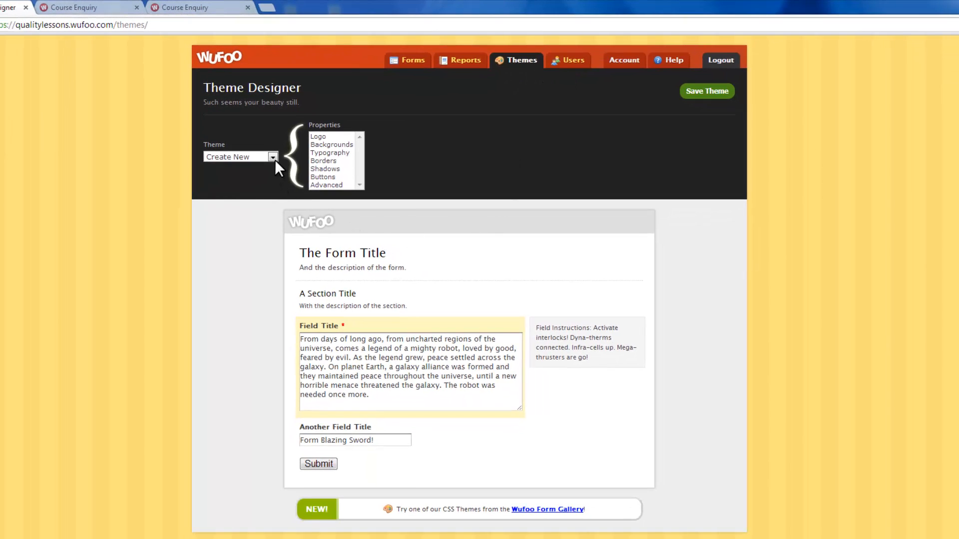
click(273, 157)
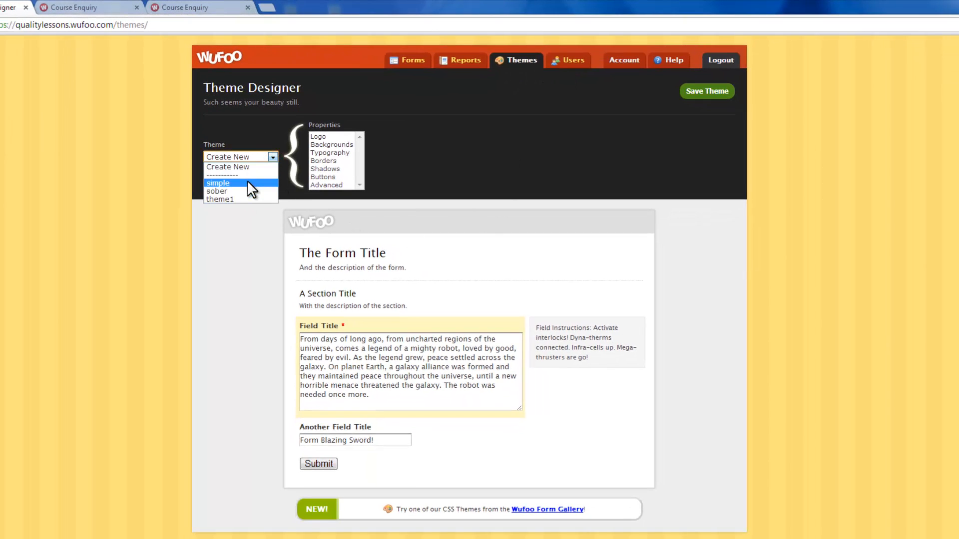
click(248, 166)
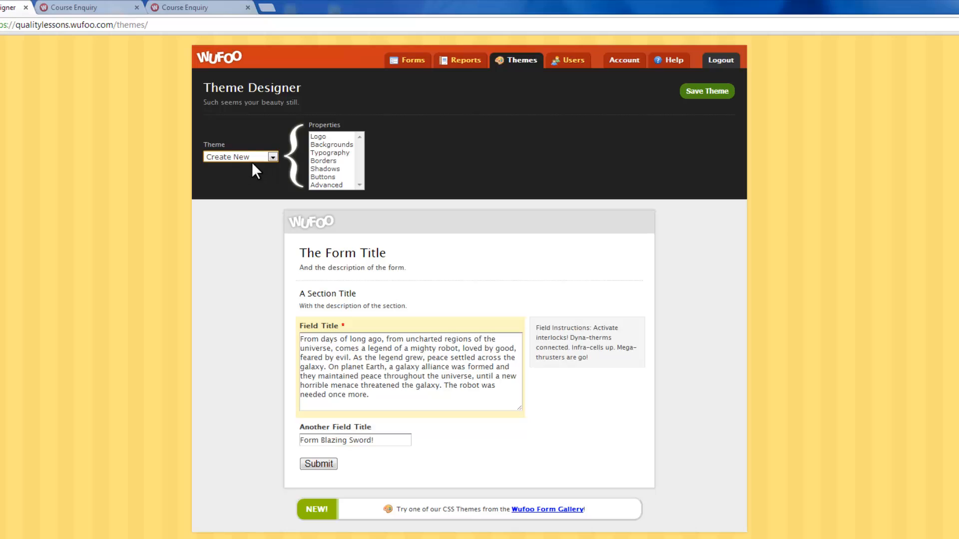
click(328, 137)
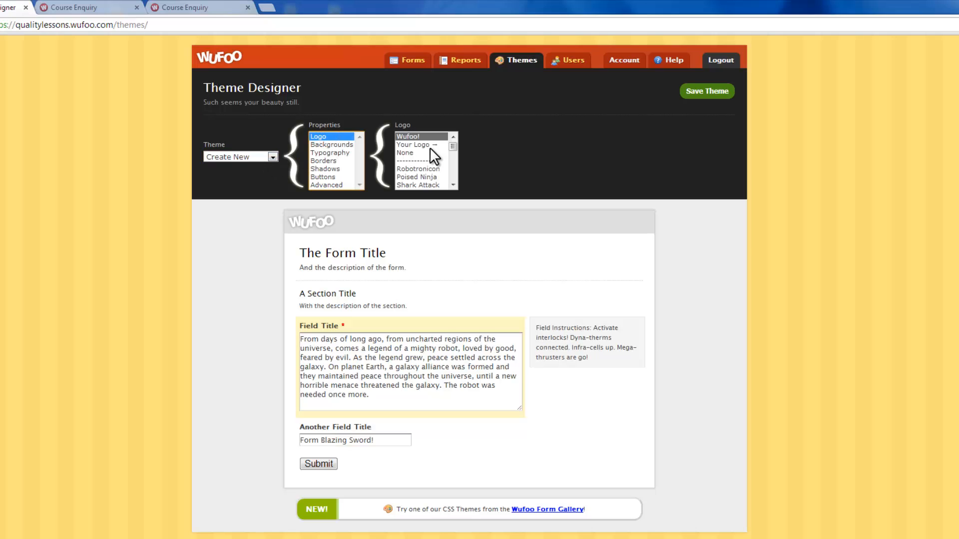
click(408, 152)
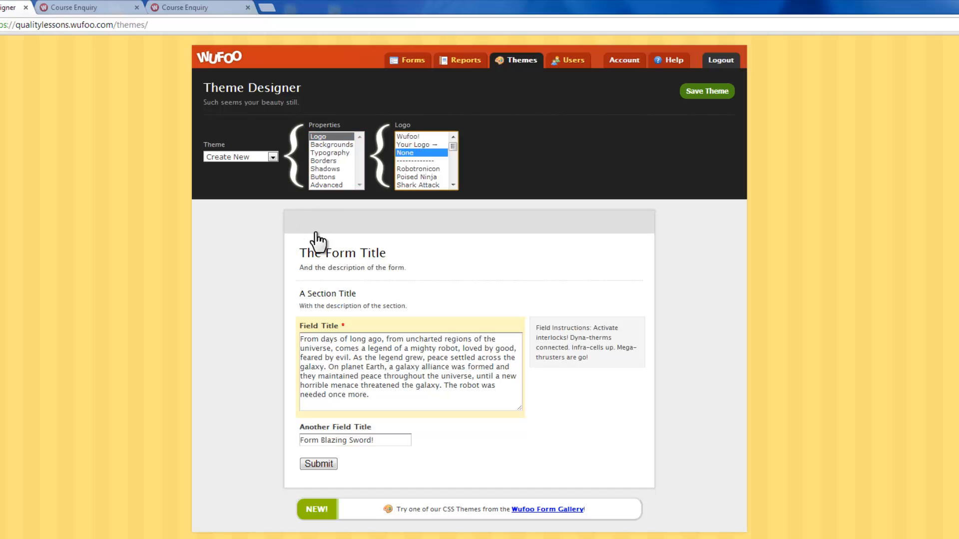
Give the theme's wallpaper the brown diamond pattern and its header the orange-red pattern.
click(334, 145)
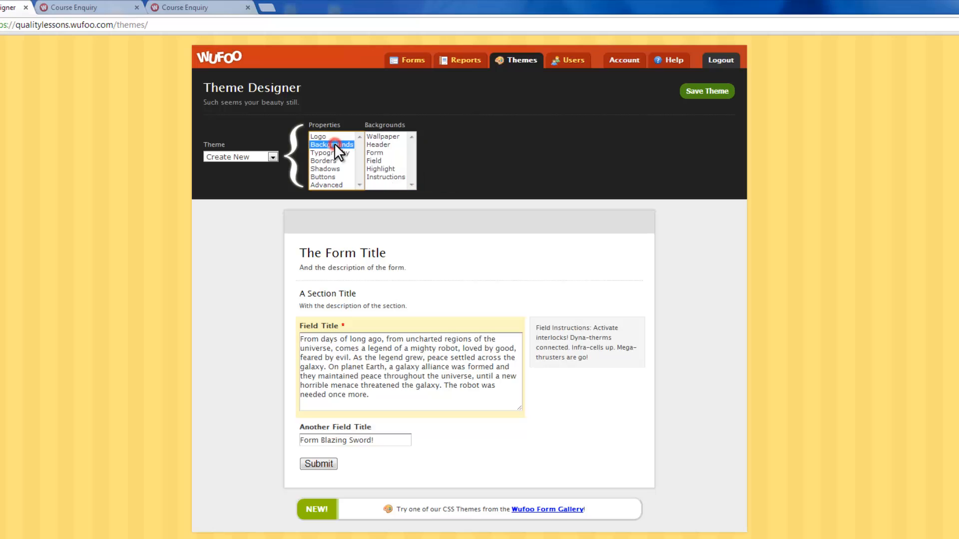
click(389, 136)
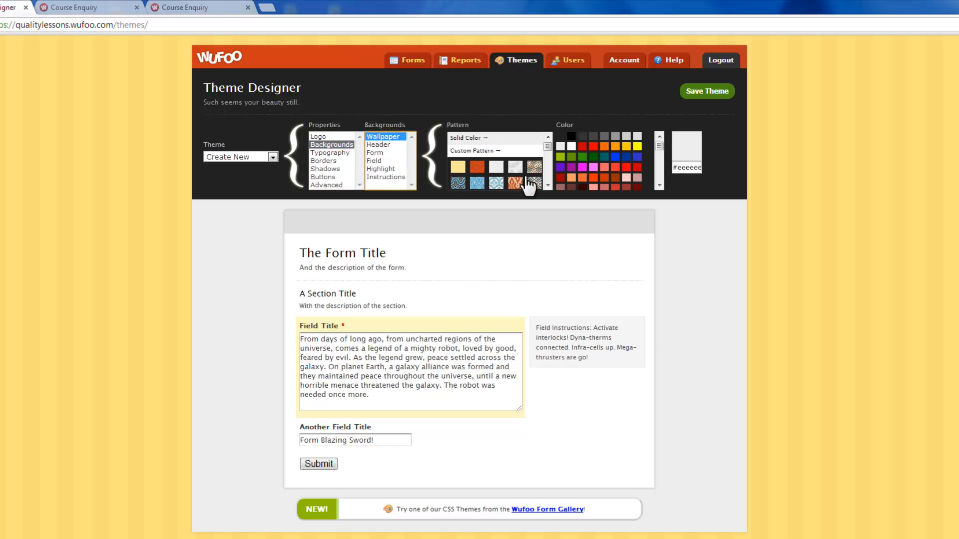
click(532, 170)
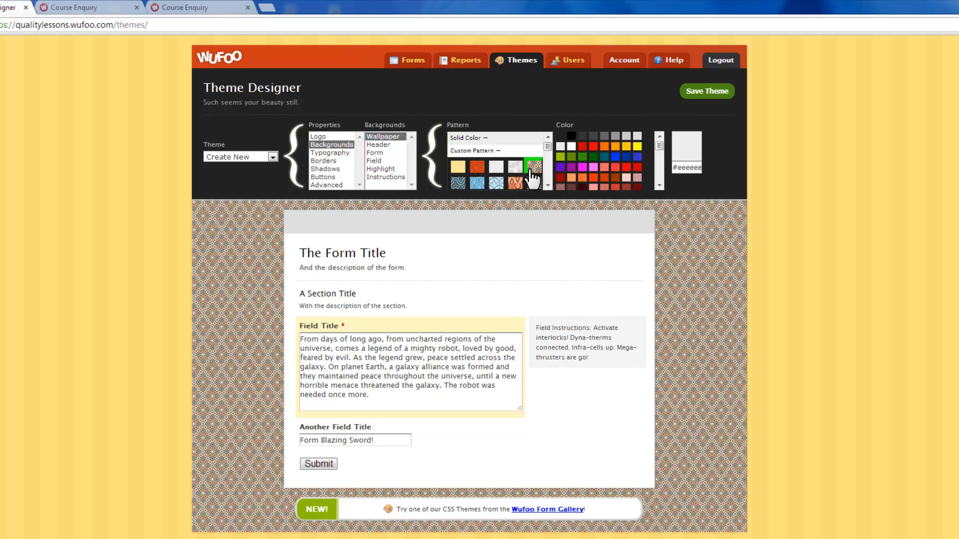
click(337, 152)
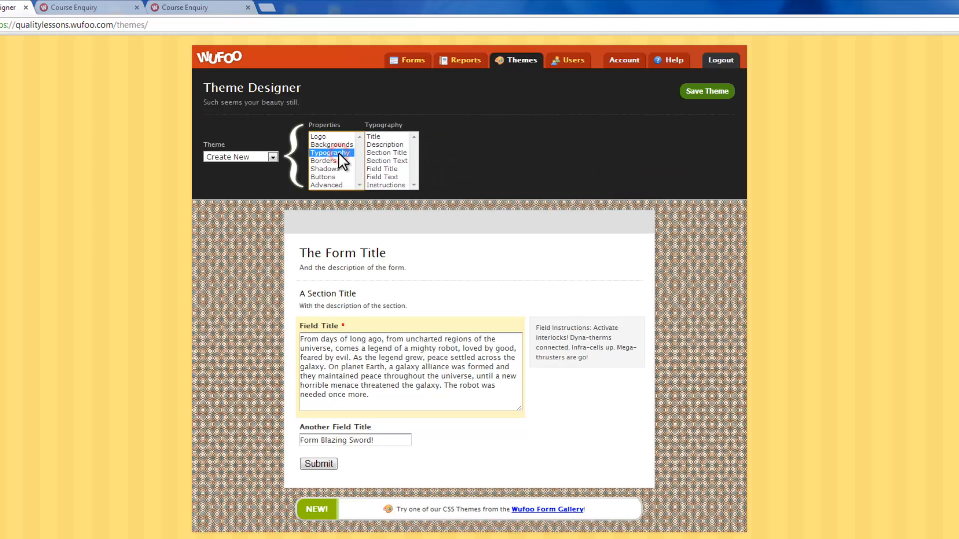
click(337, 144)
click(382, 143)
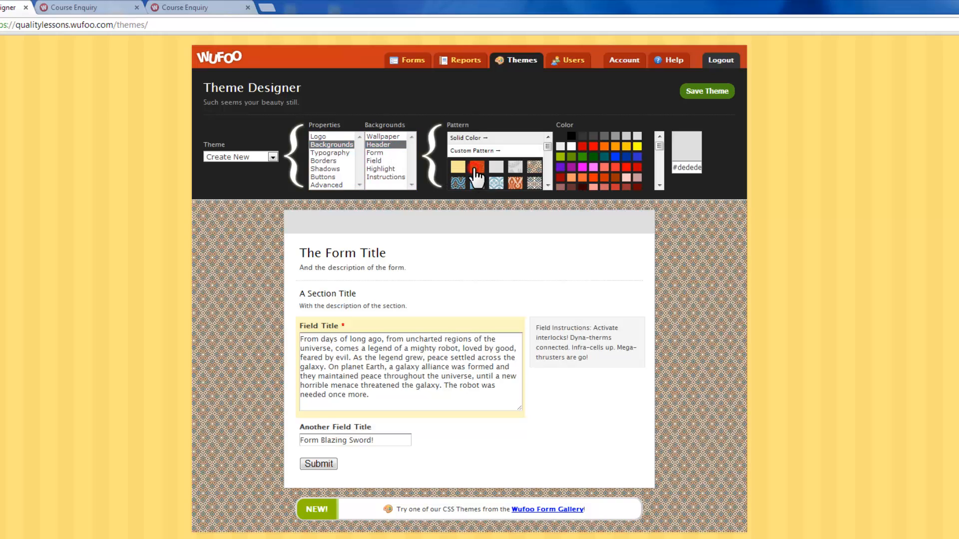
click(476, 169)
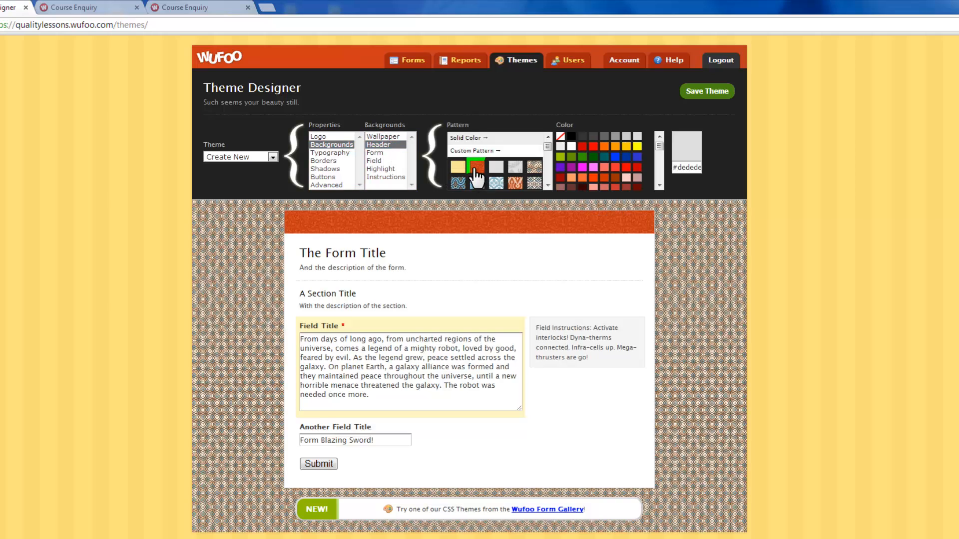
Try several colors for the theme's form background and settle on pale yellow #ffffcc.
click(379, 153)
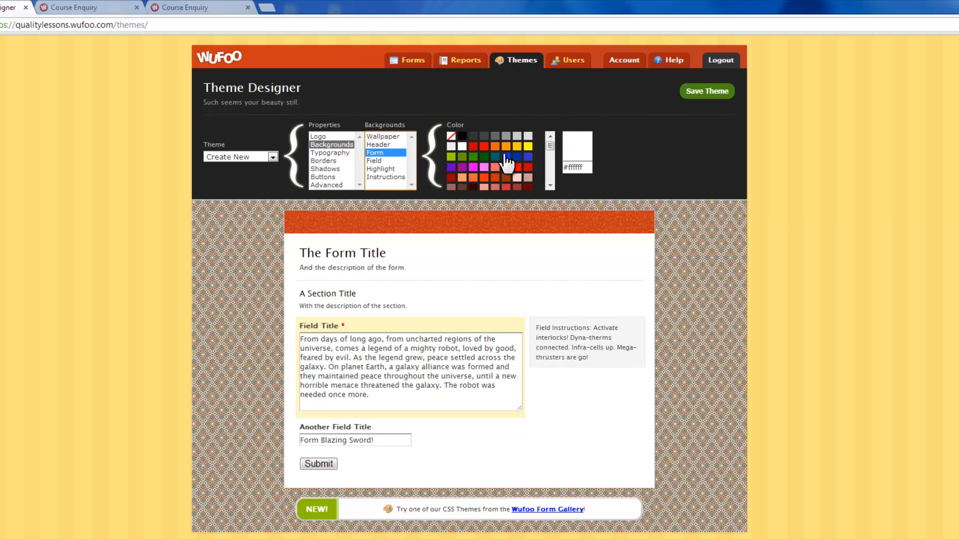
click(517, 178)
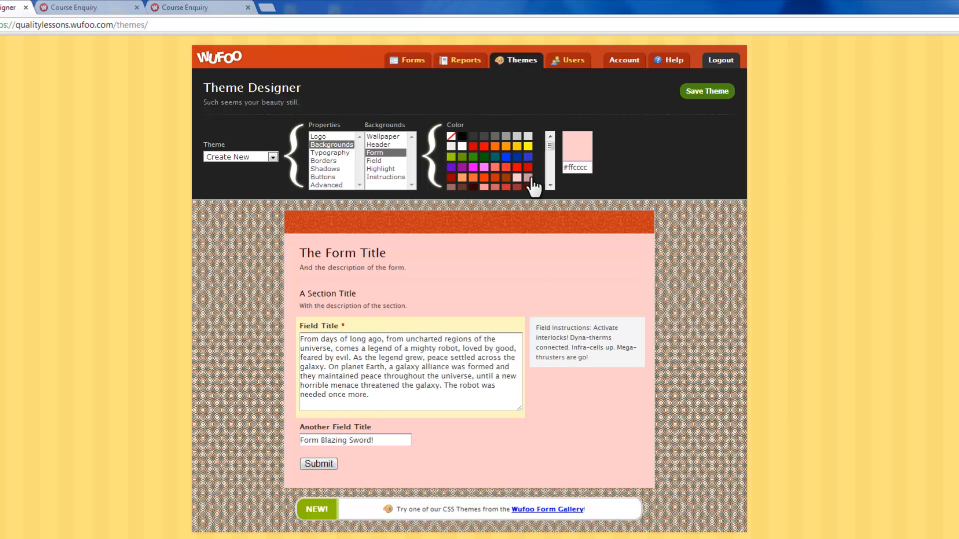
click(529, 178)
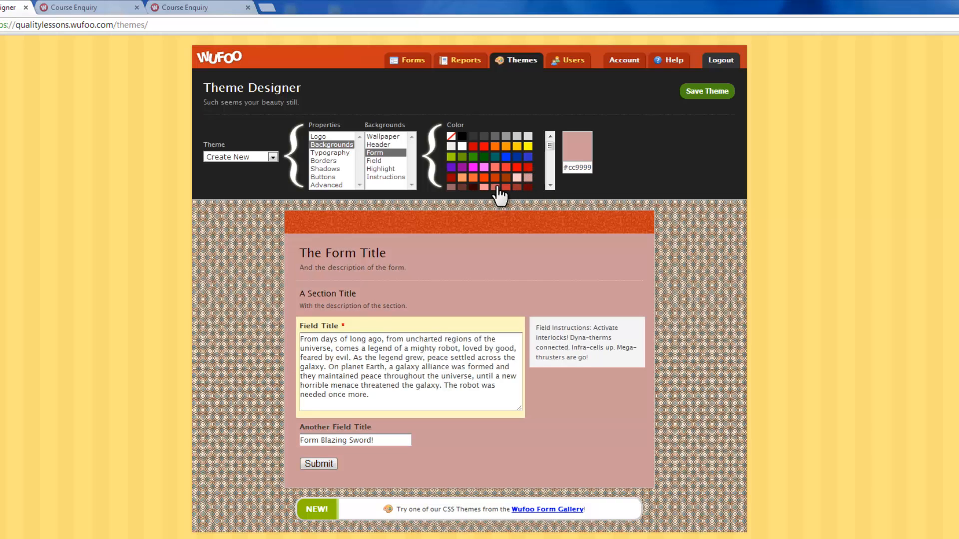
click(505, 187)
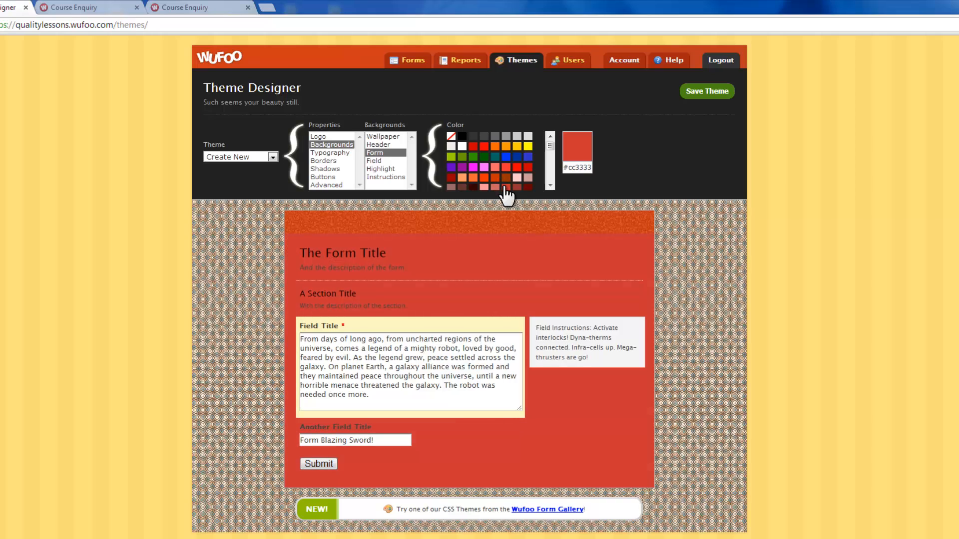
click(517, 187)
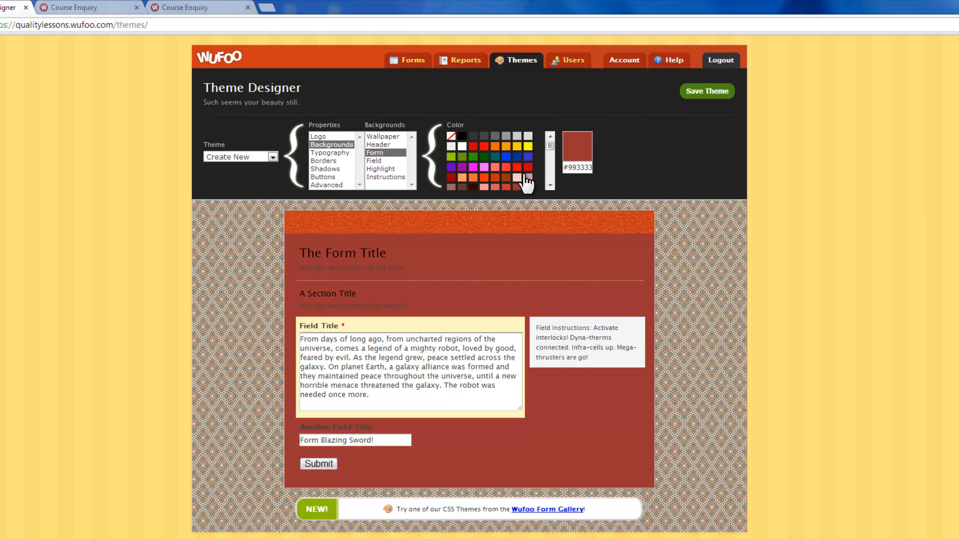
click(506, 147)
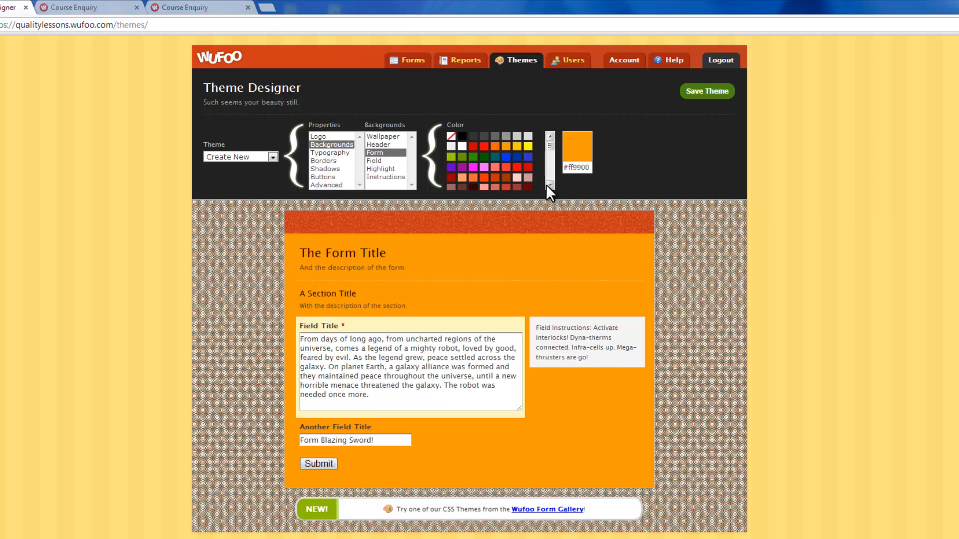
click(548, 186)
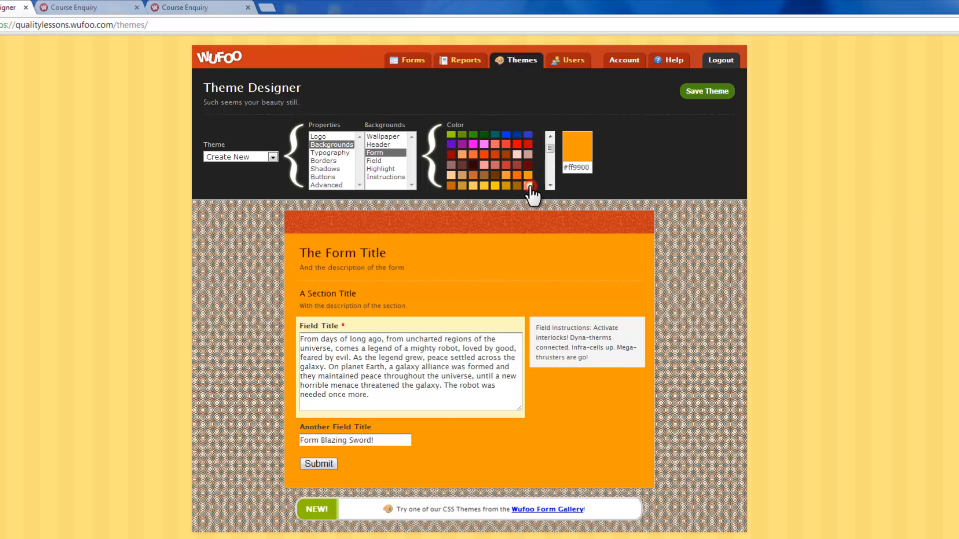
click(529, 186)
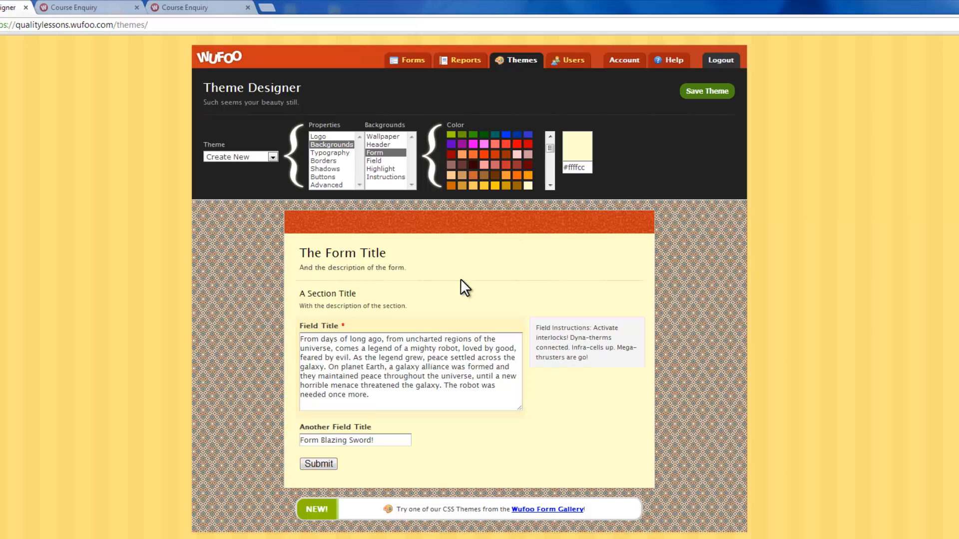
click(335, 160)
click(335, 168)
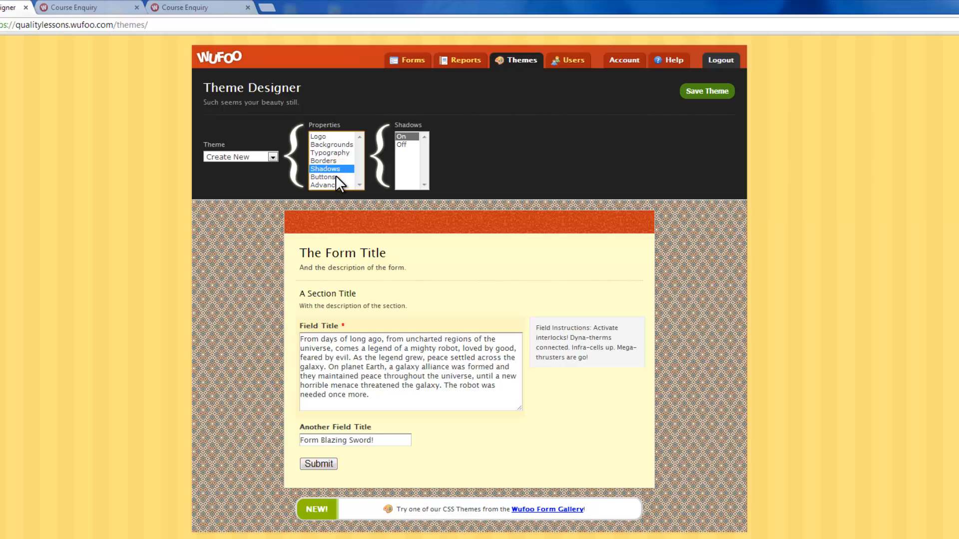
click(336, 176)
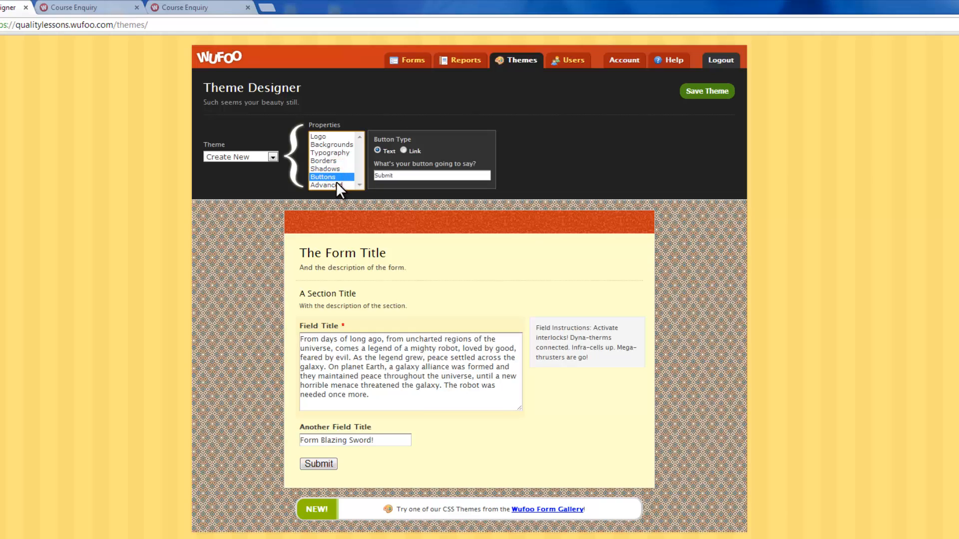
click(337, 183)
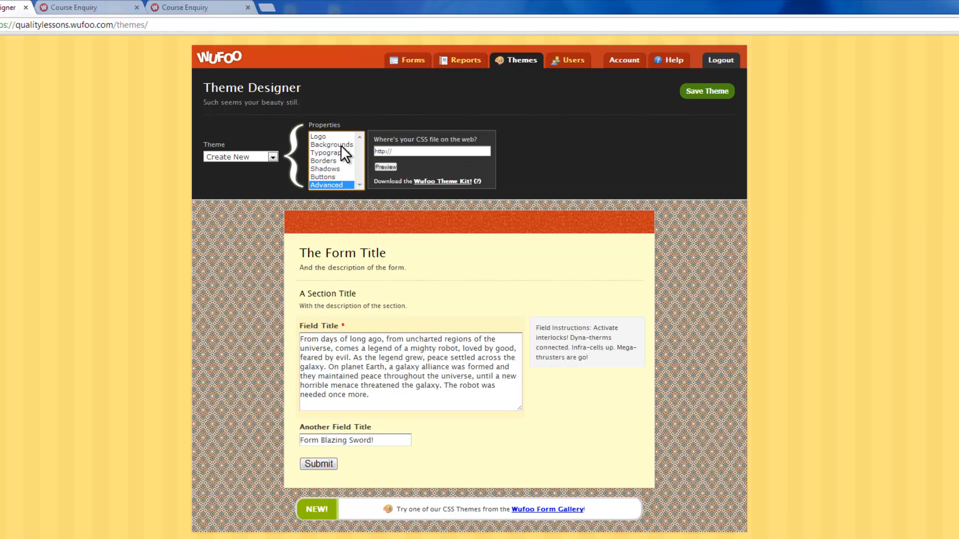
Save the new theme under the name "theme2".
click(715, 93)
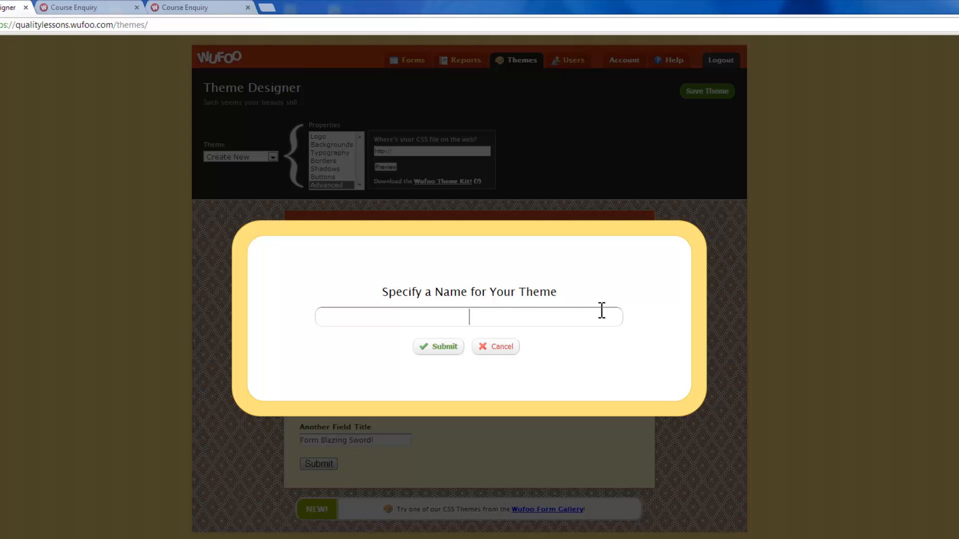
text(theme2)
click(432, 347)
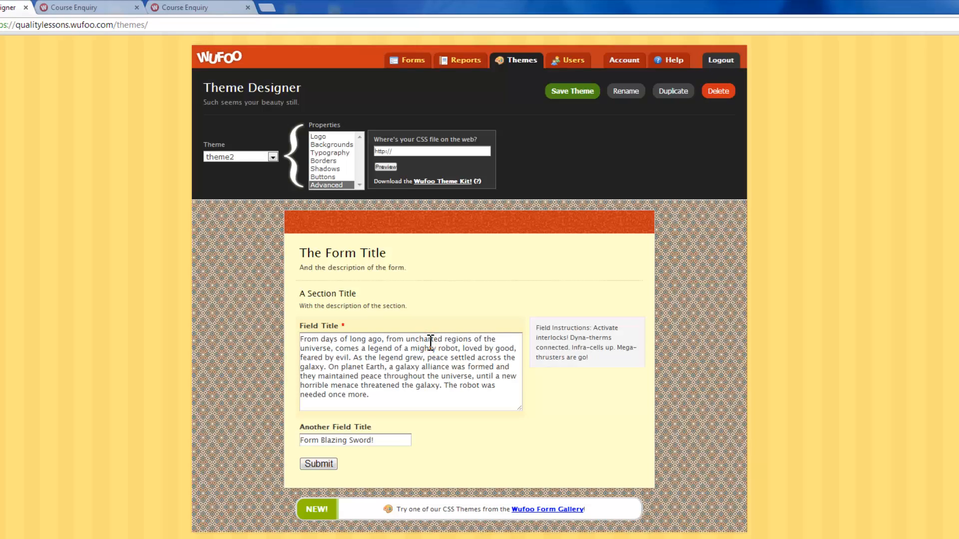
Preview colorful form from the form manager and assign it the theme "theme2".
click(407, 62)
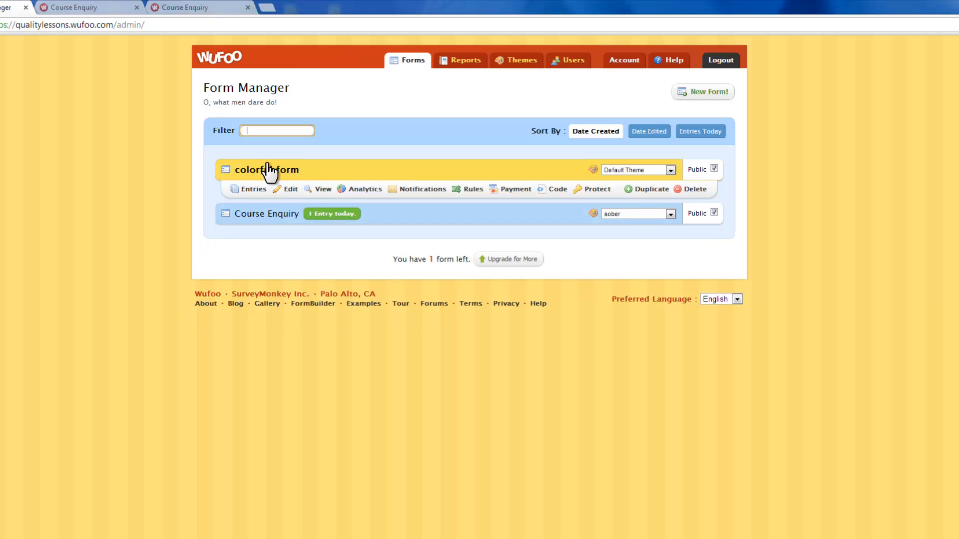
click(322, 190)
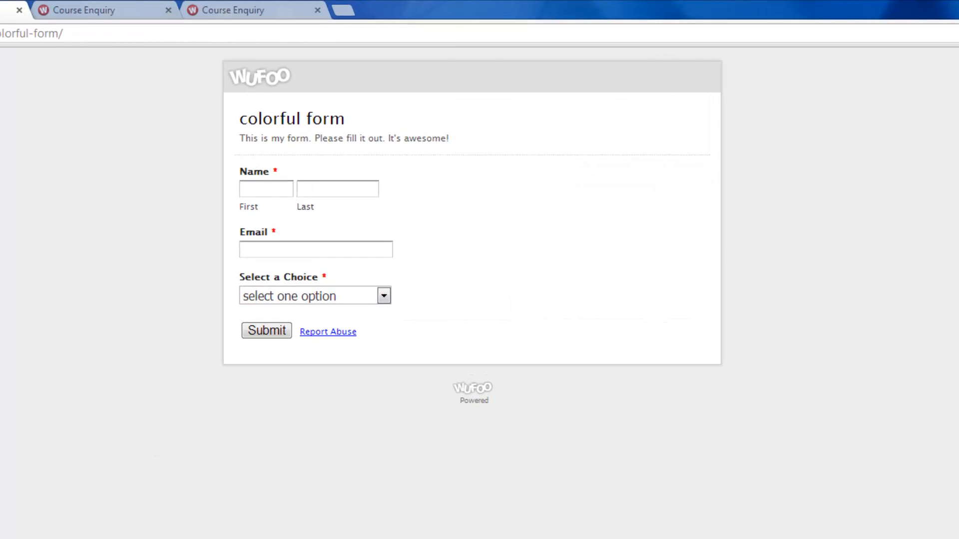
key(ctrl+shift+Tab)
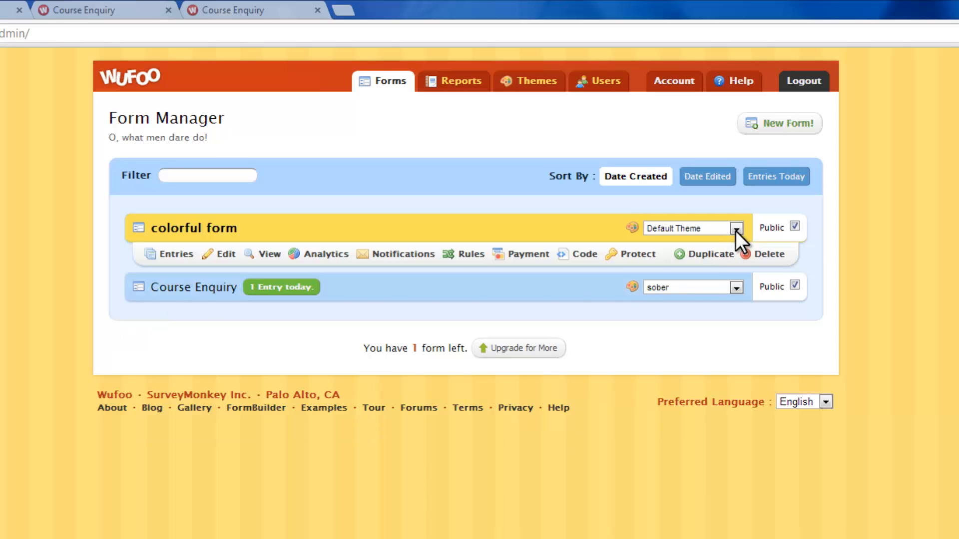
click(735, 229)
click(662, 280)
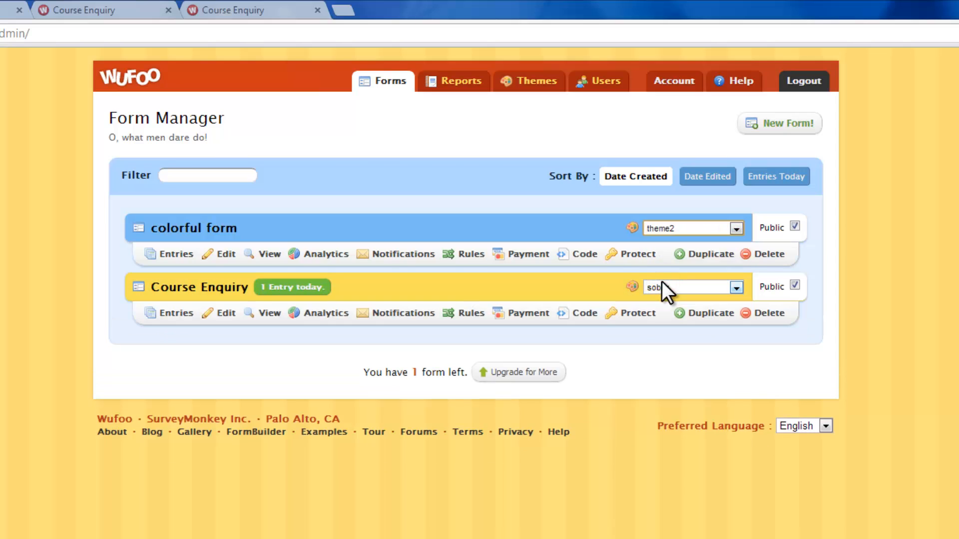
View the themed colorful form, check its Name, Email and dropdown fields, and return to the form manager.
click(270, 254)
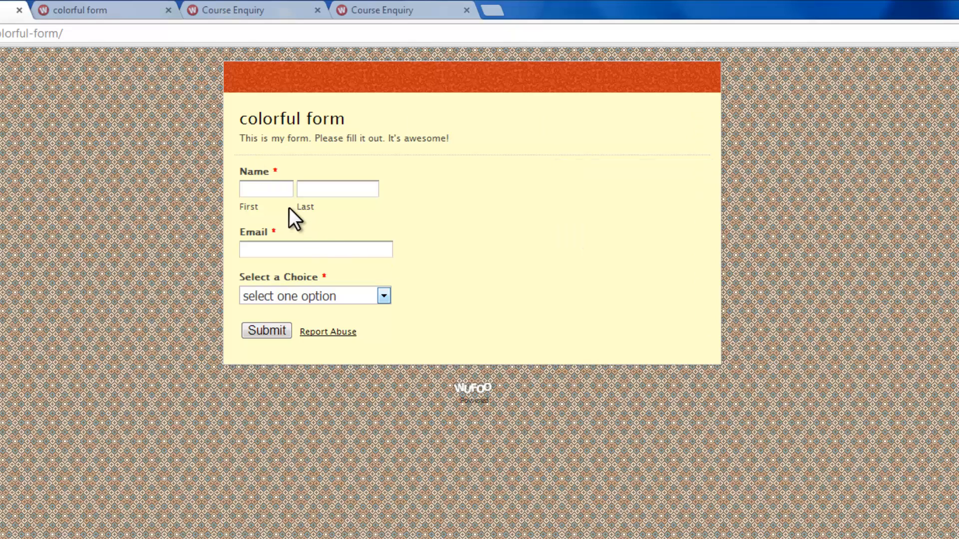
click(284, 186)
click(297, 248)
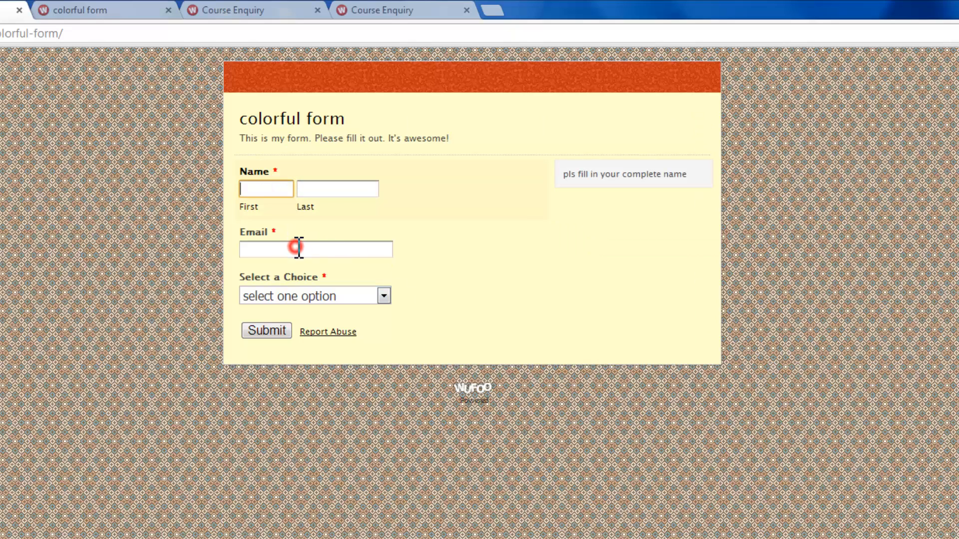
click(311, 295)
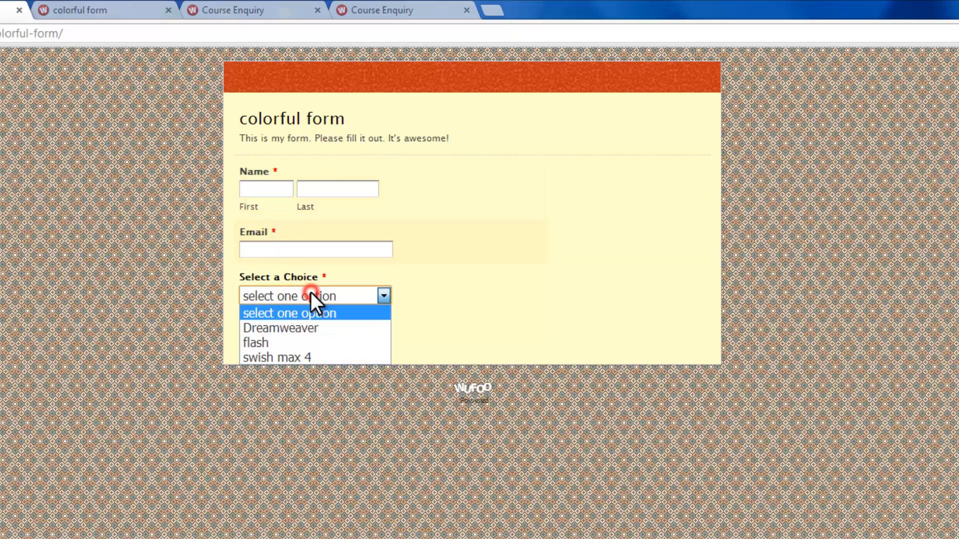
click(292, 392)
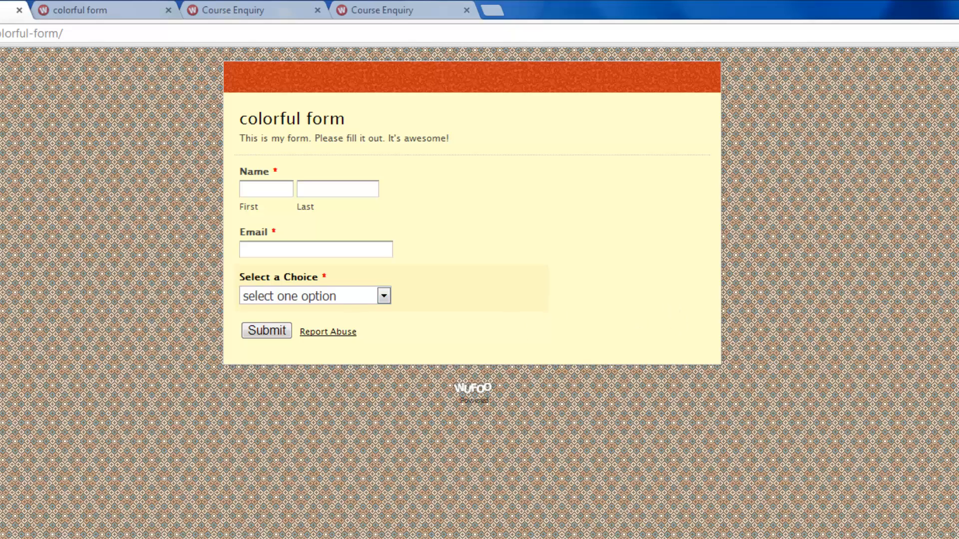
key(alt+Left)
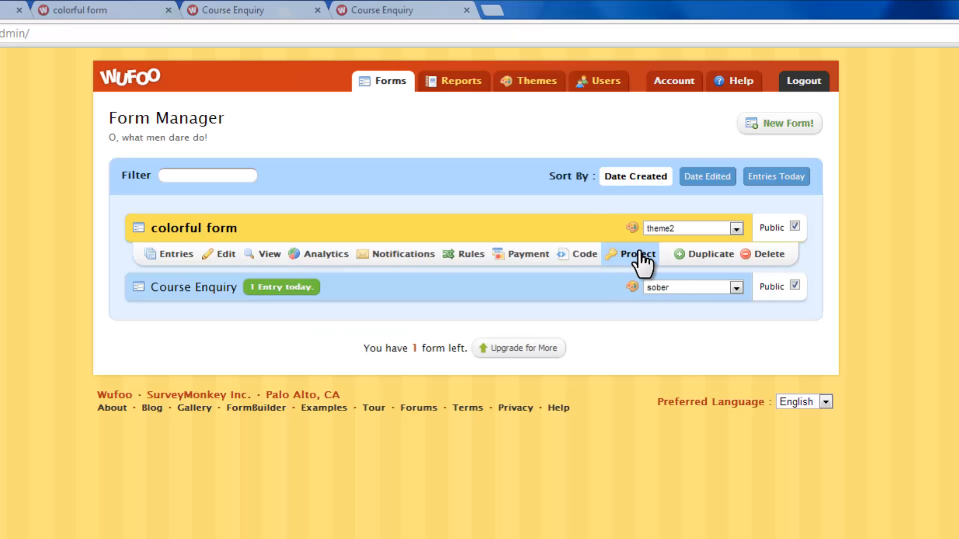
Open the code options for colorful form and copy the HTML link snippet for use in a webpage.
click(571, 255)
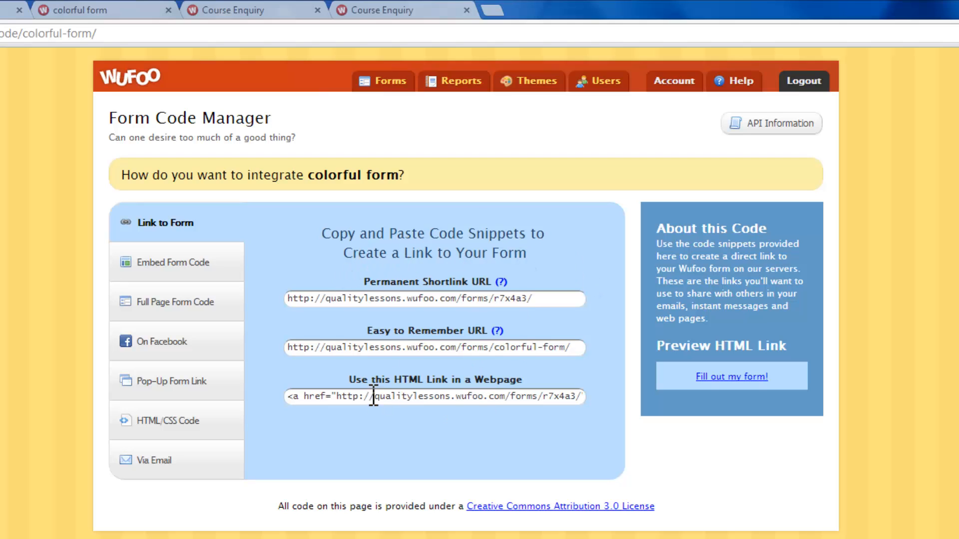
click(344, 346)
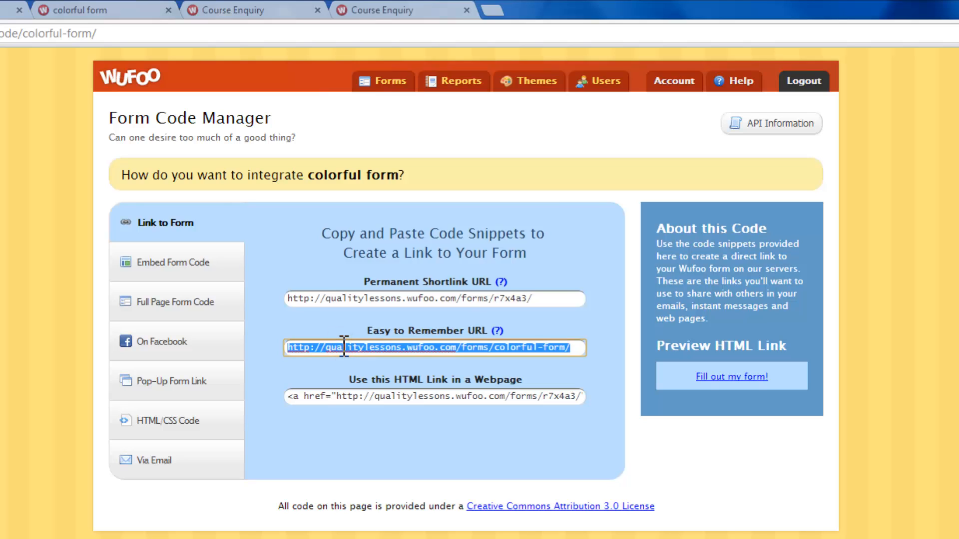
right_click(341, 346)
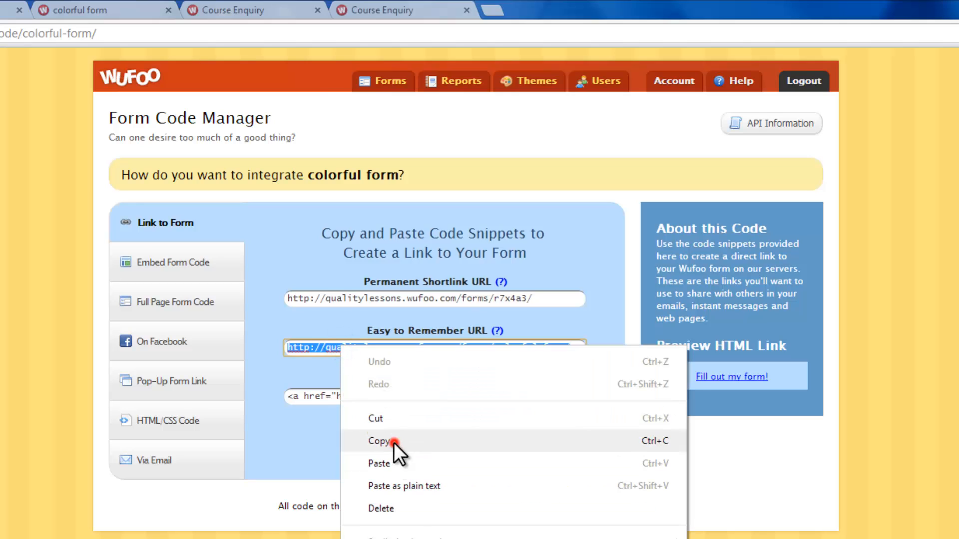
click(381, 441)
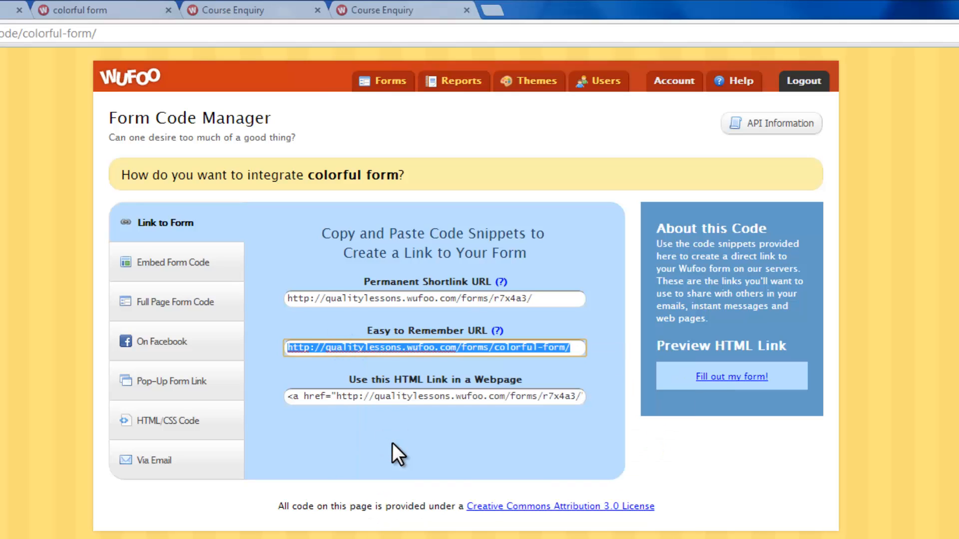
click(426, 397)
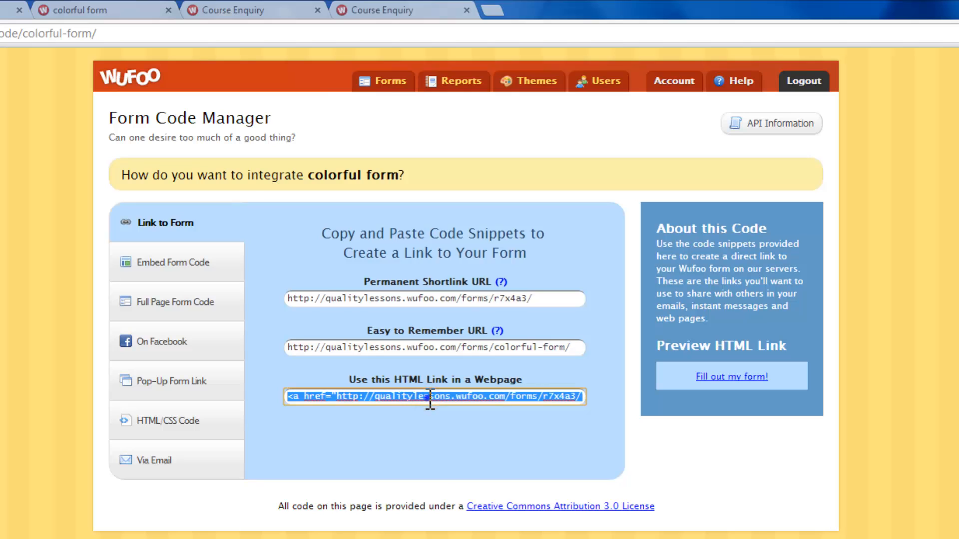
right_click(427, 397)
click(470, 492)
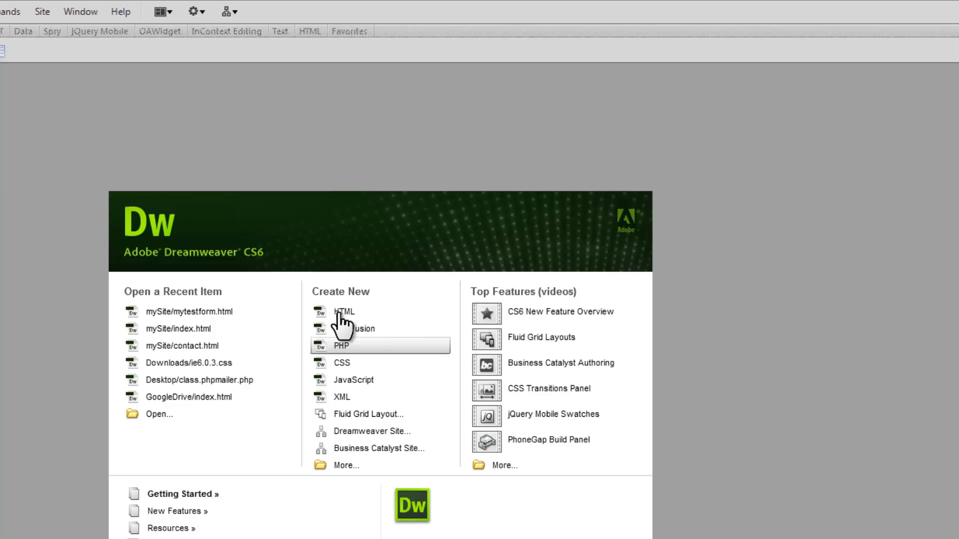
In Dreamweaver, create a new HTML page and set its title to "my contact form".
click(340, 311)
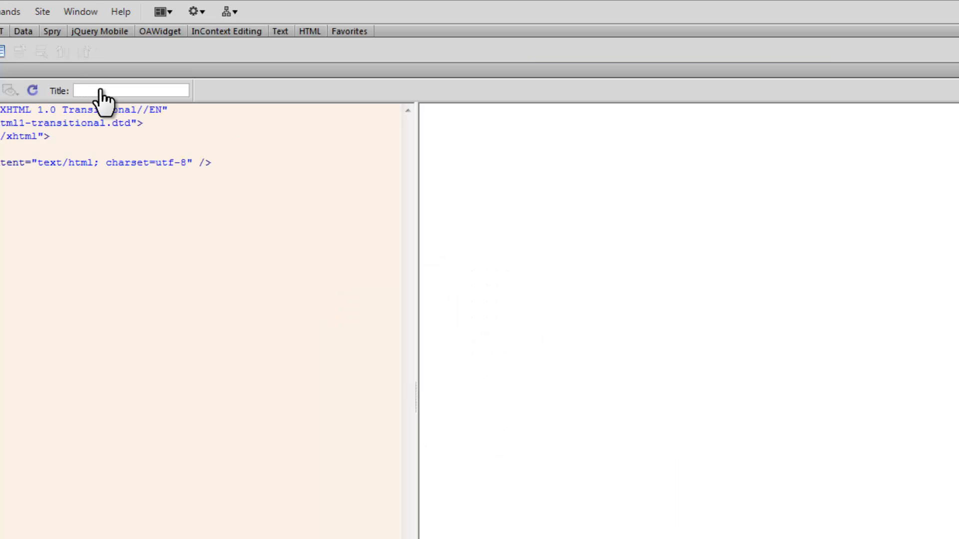
click(105, 90)
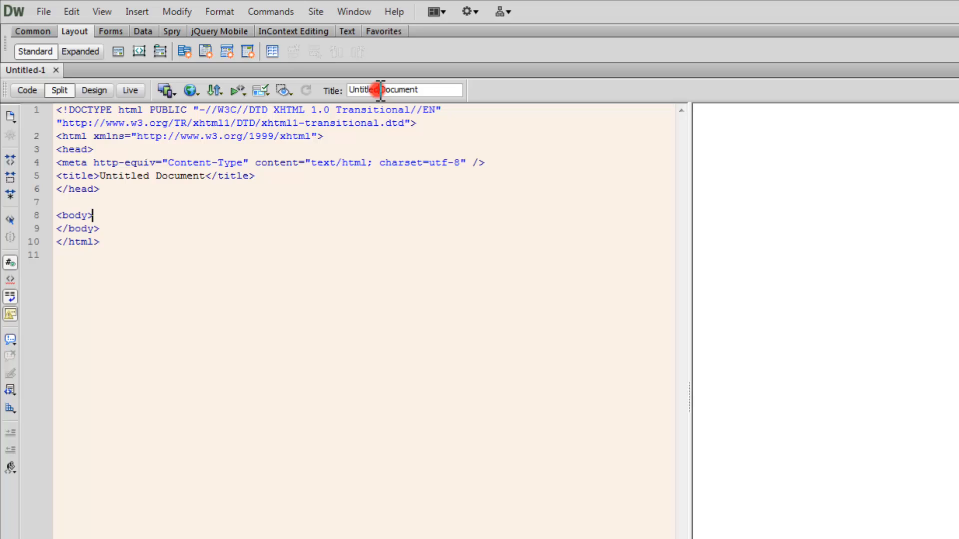
double_click(380, 90)
double_click(379, 90)
drag(432, 89, 275, 87)
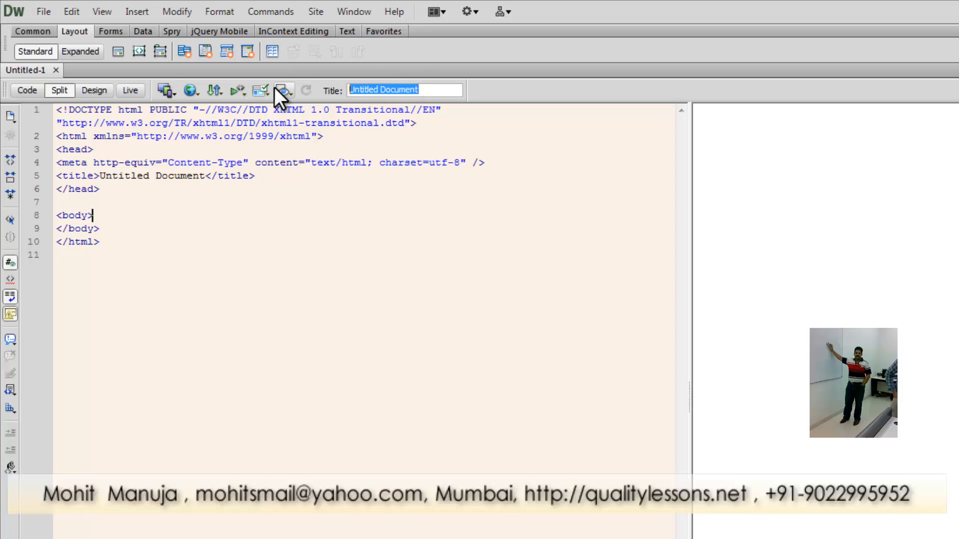
text(my cont)
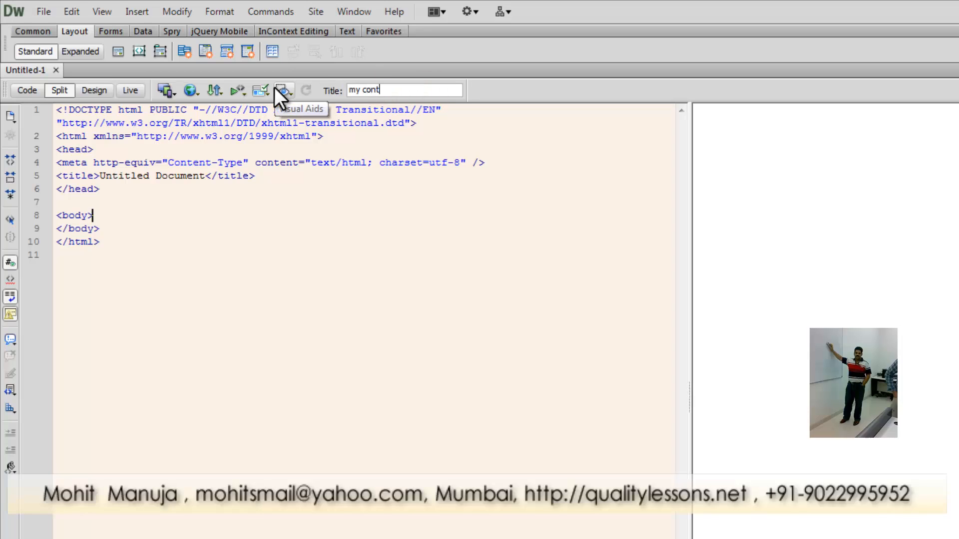
text(act form)
key(Return)
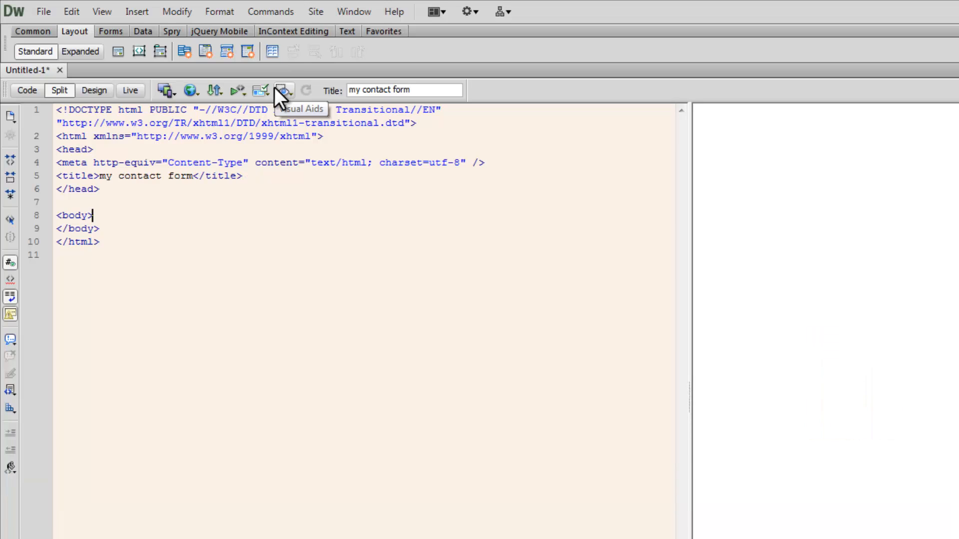
Paste the copied "Fill out my form!" link on a new line inside the page body and refresh the design view.
click(105, 215)
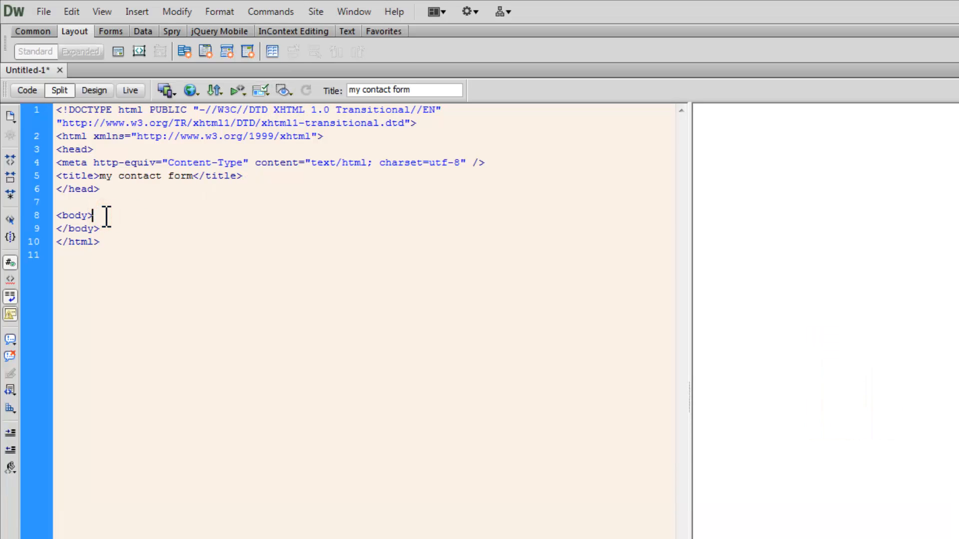
key(Return)
text(<a href="http://qualitylessons.wufoo.com/forms/r7x4a3/">Fill out my form!</a>)
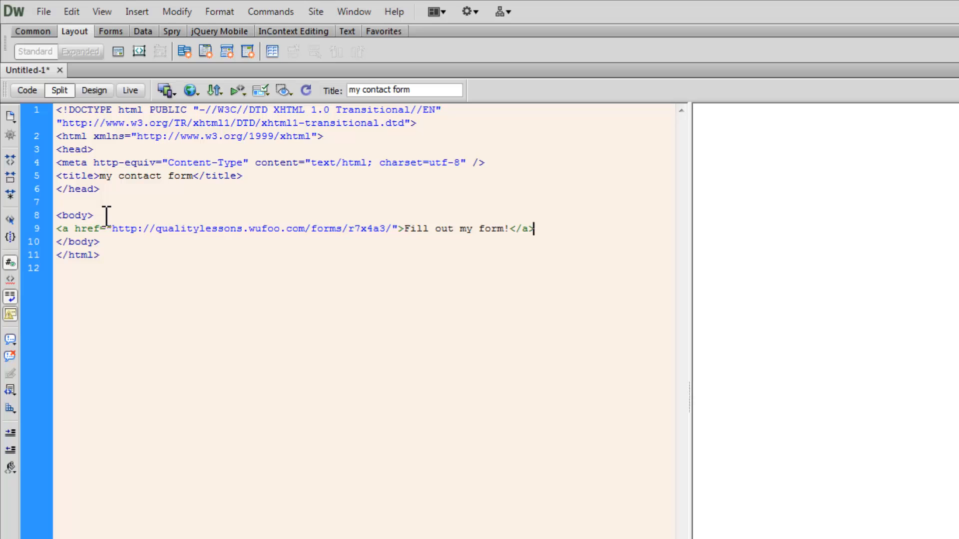
click(894, 294)
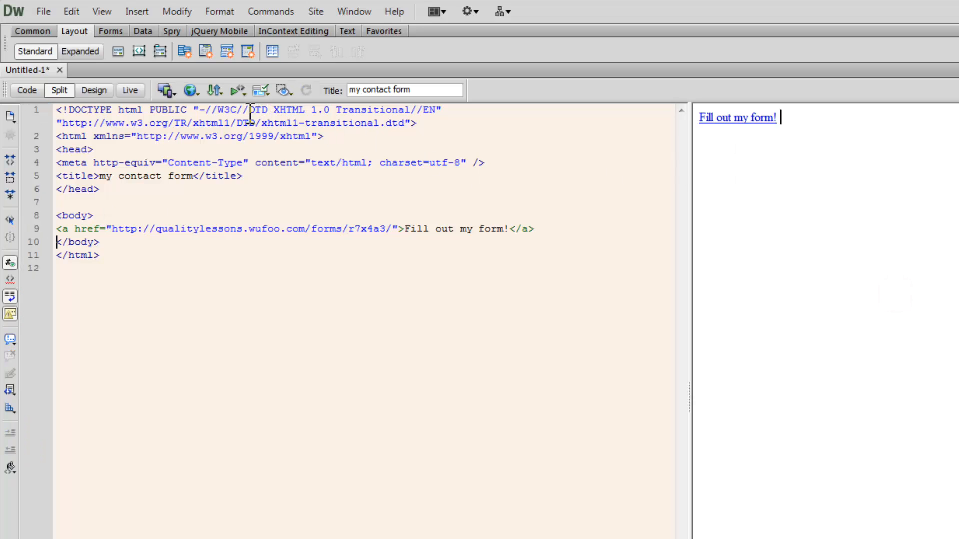
Preview the page in Chrome, saving it as form.html in the mySite folder.
click(191, 92)
click(205, 109)
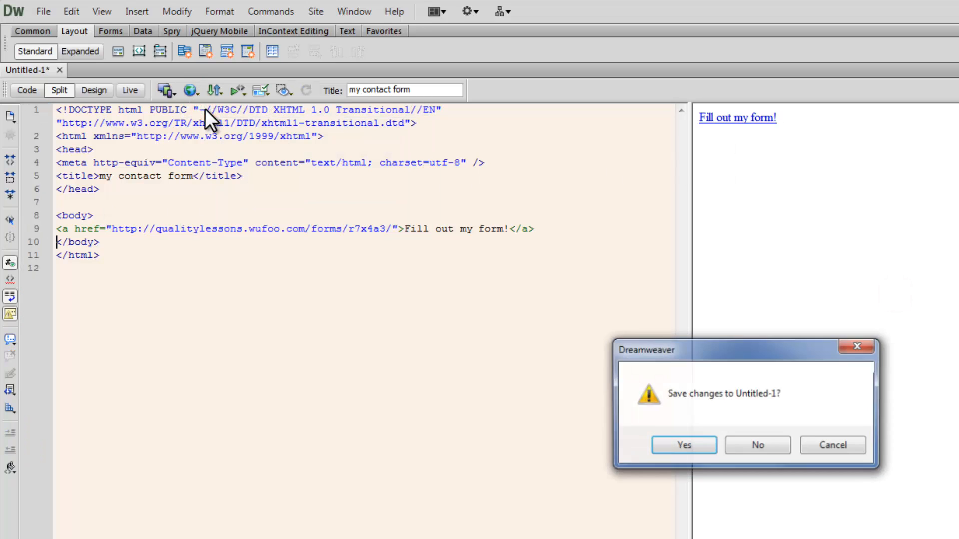
click(654, 440)
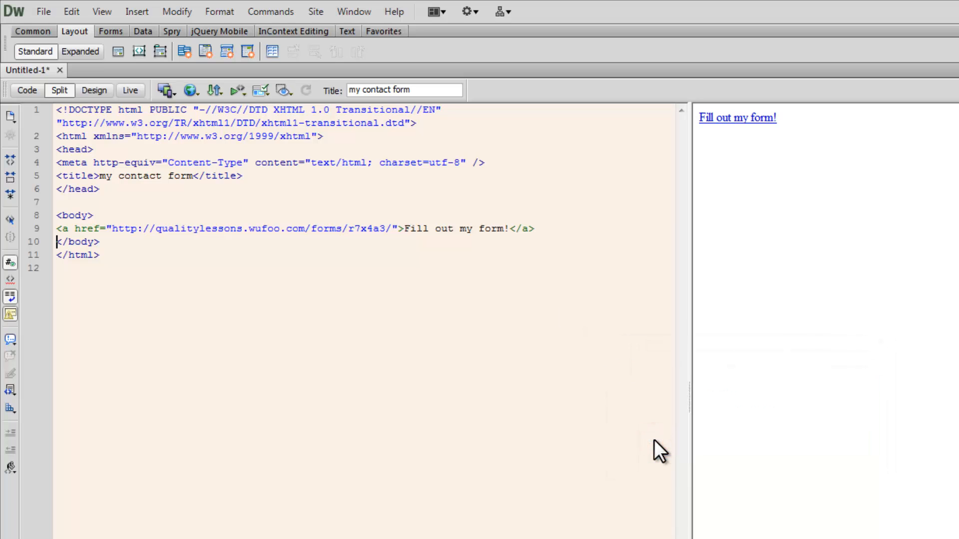
text(form.html)
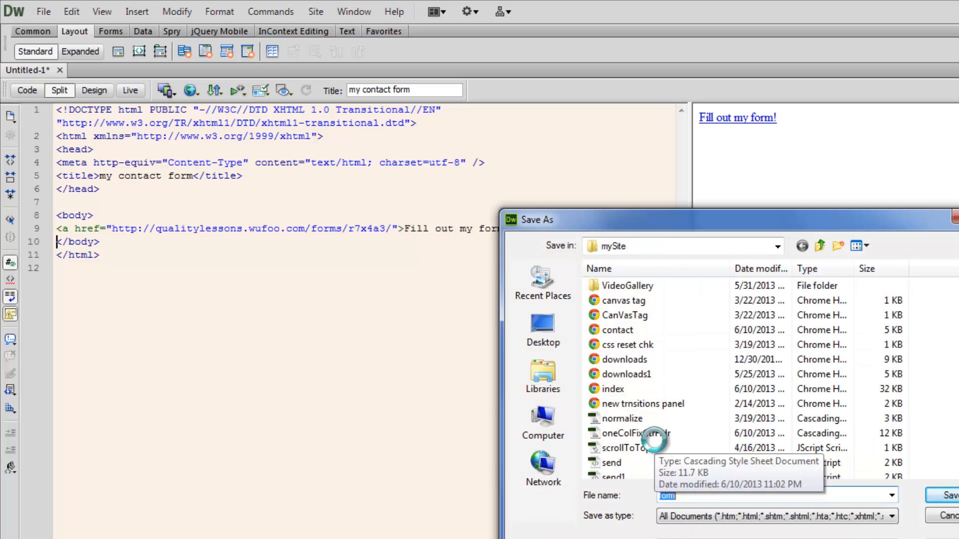
key(Return)
key(F12)
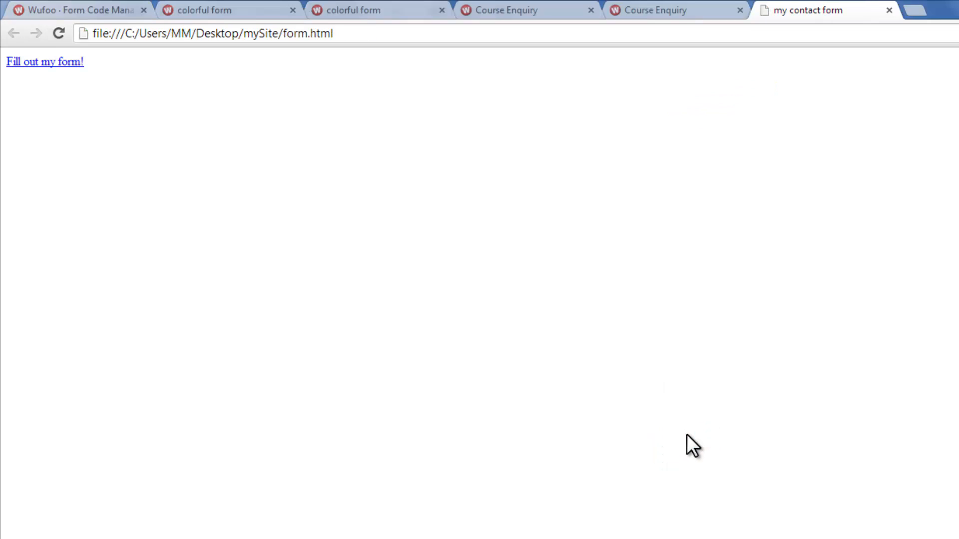
Follow the "Fill out my form!" link and examine the colorful form's fields and the Name field's instruction text.
click(31, 60)
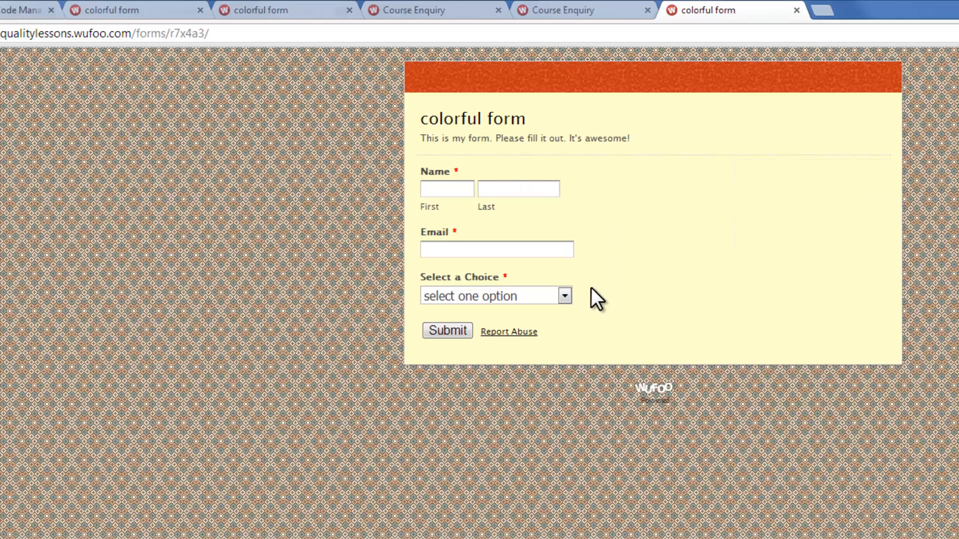
mouse_move(603, 246)
mouse_move(592, 184)
drag(764, 174, 844, 174)
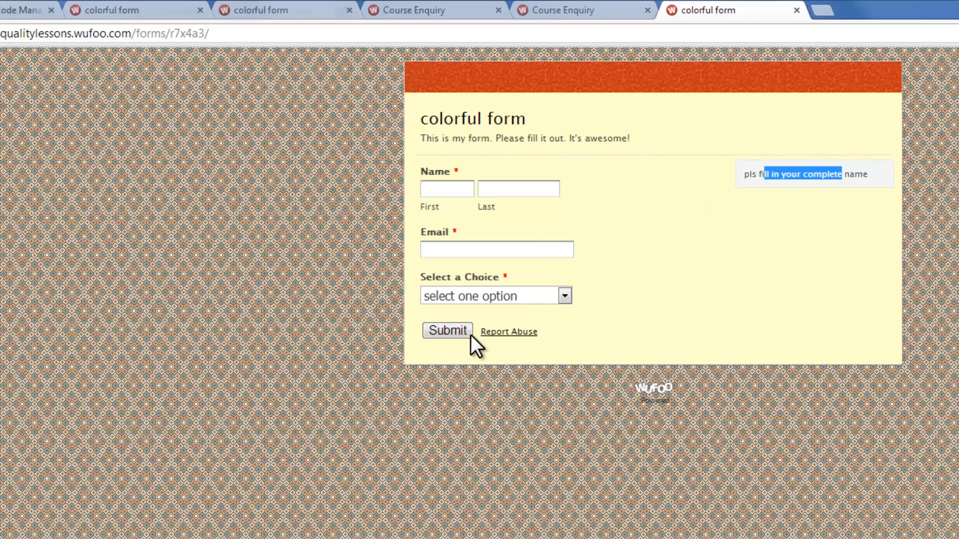
Return to the Form Code Manager, download the Full Page Form Code file colorful-form.htm and open it.
click(2, 11)
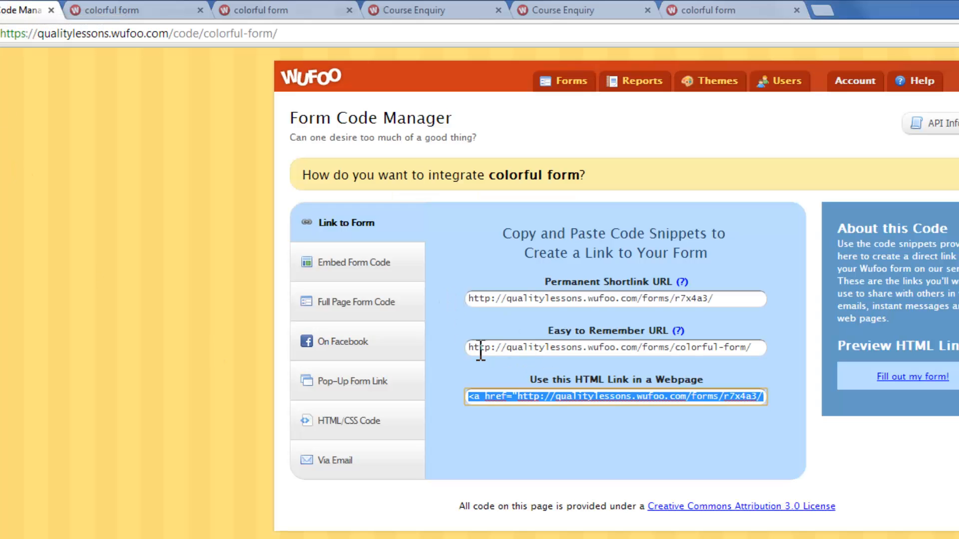
drag(475, 347, 751, 347)
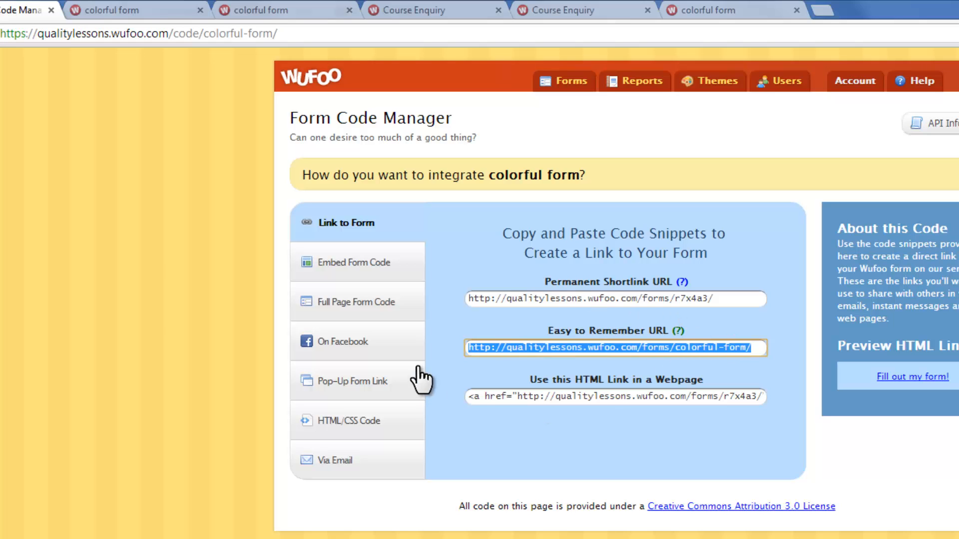
click(395, 304)
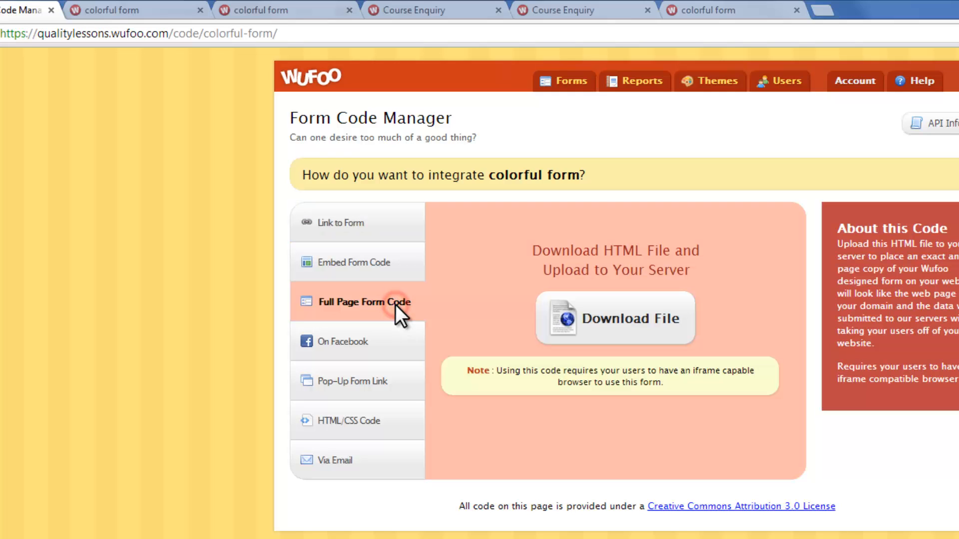
click(648, 322)
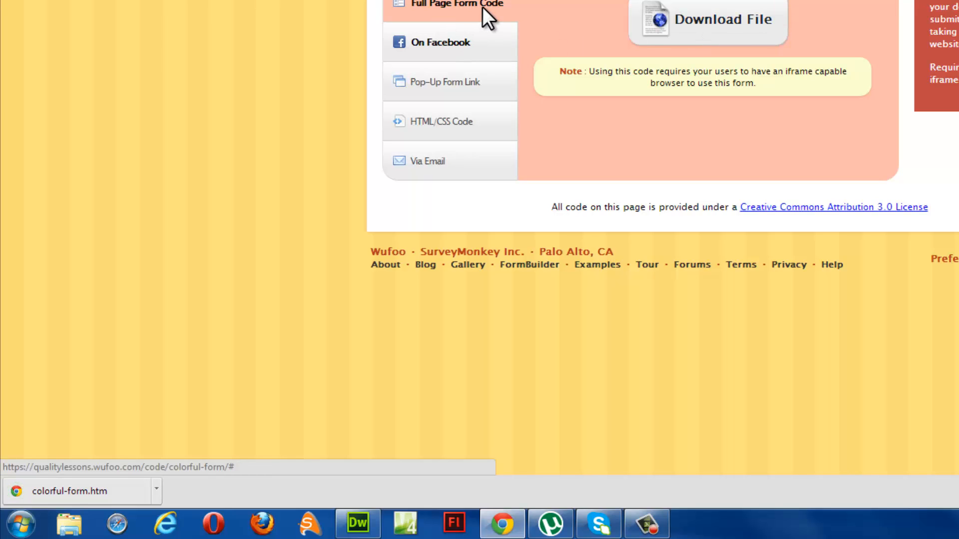
click(98, 488)
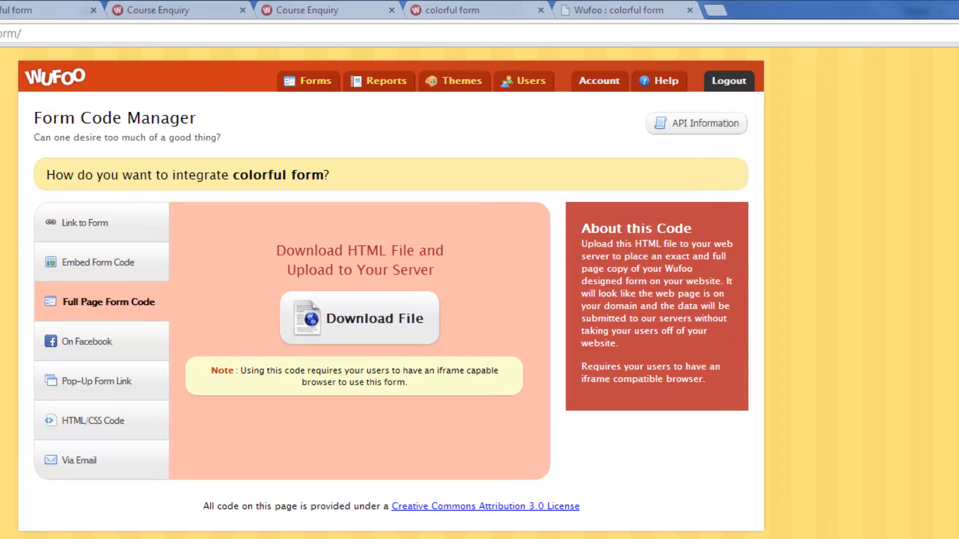
Copy the JavaScript version of colorful form's embed code.
click(103, 261)
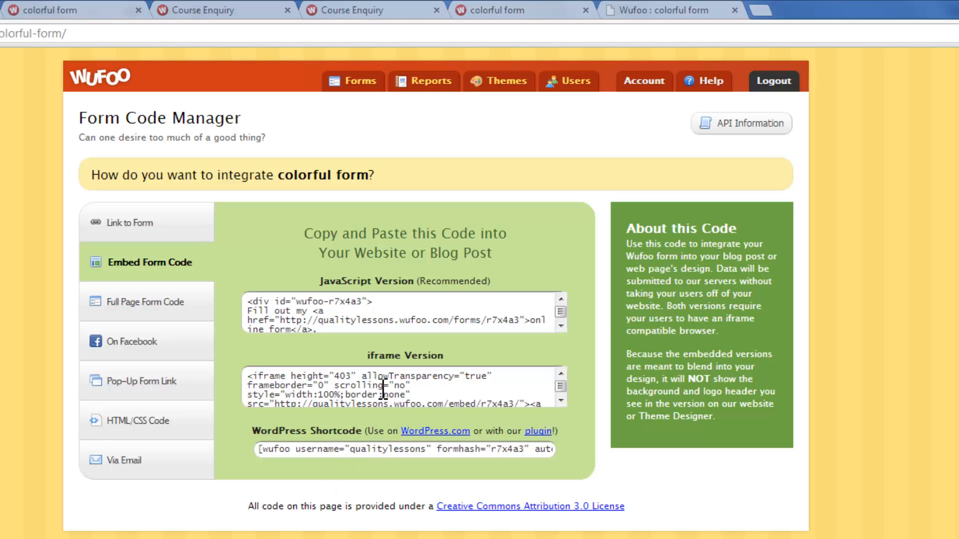
click(387, 301)
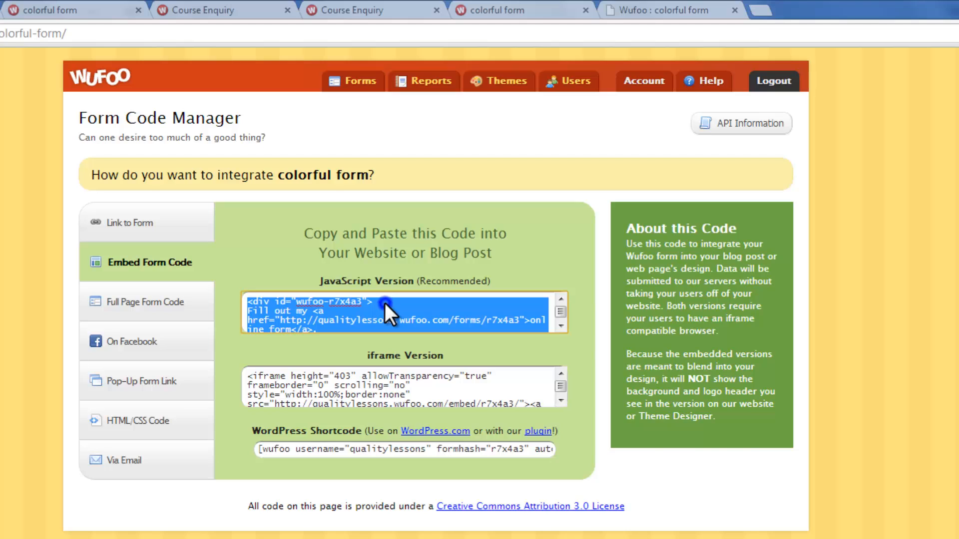
right_click(384, 303)
click(442, 399)
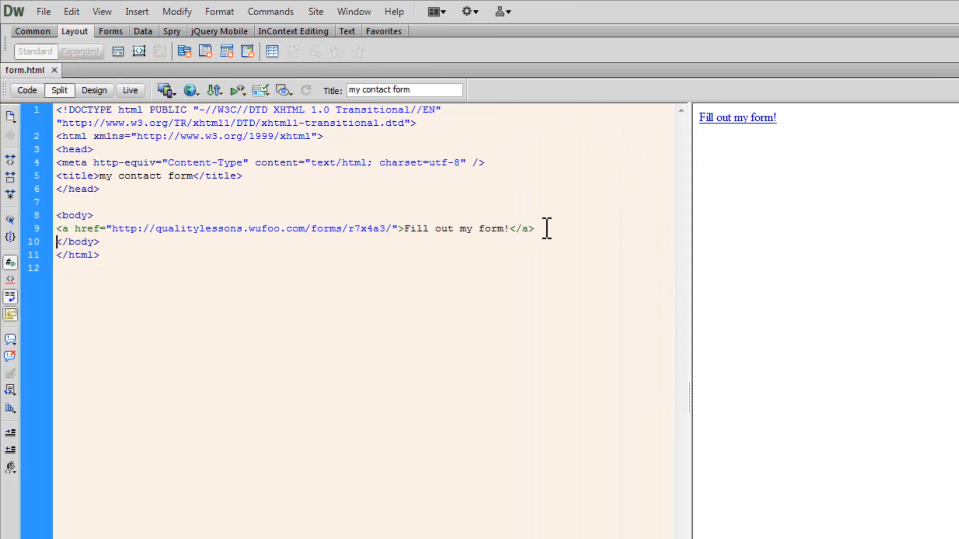
In Dreamweaver, replace the link in form.html with the copied embed code, then save the page and preview it in Chrome.
drag(536, 228, 45, 229)
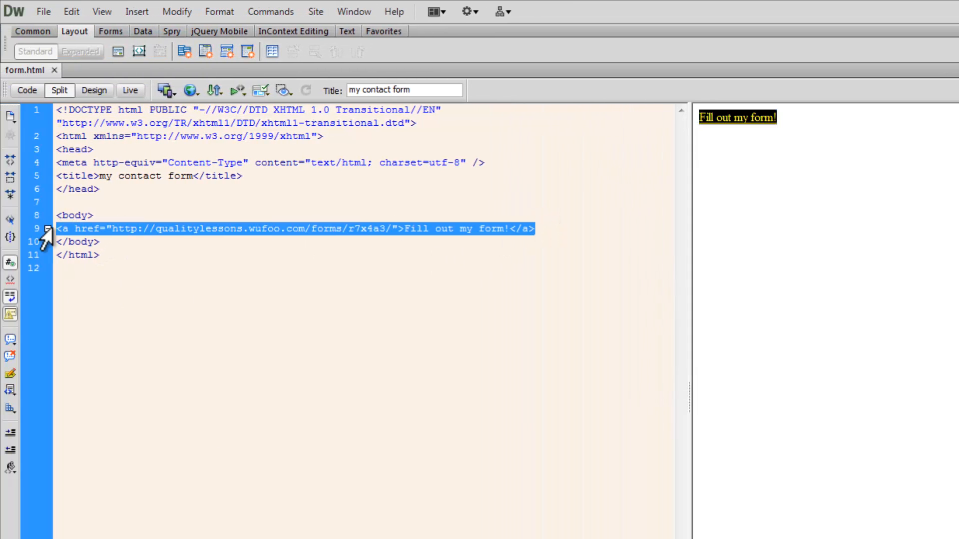
key(ctrl+v)
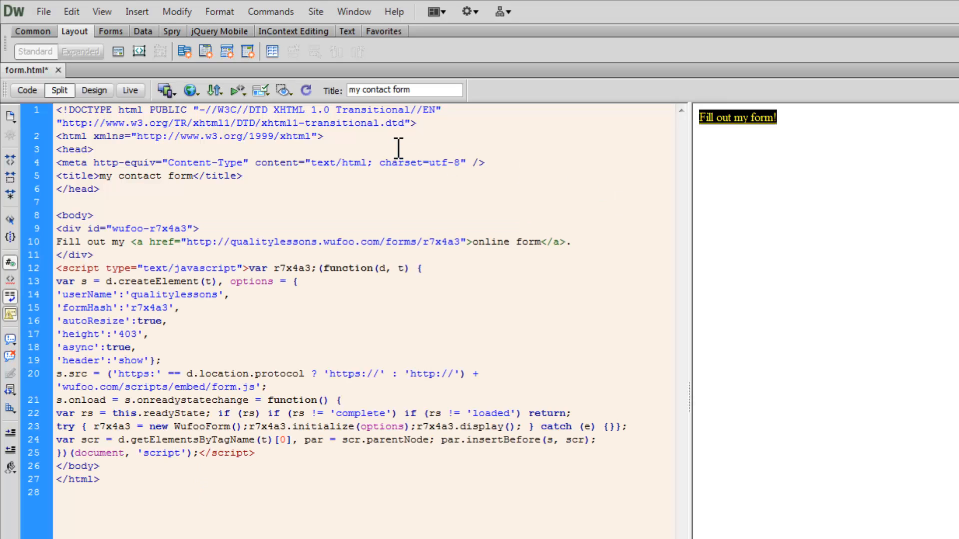
click(192, 92)
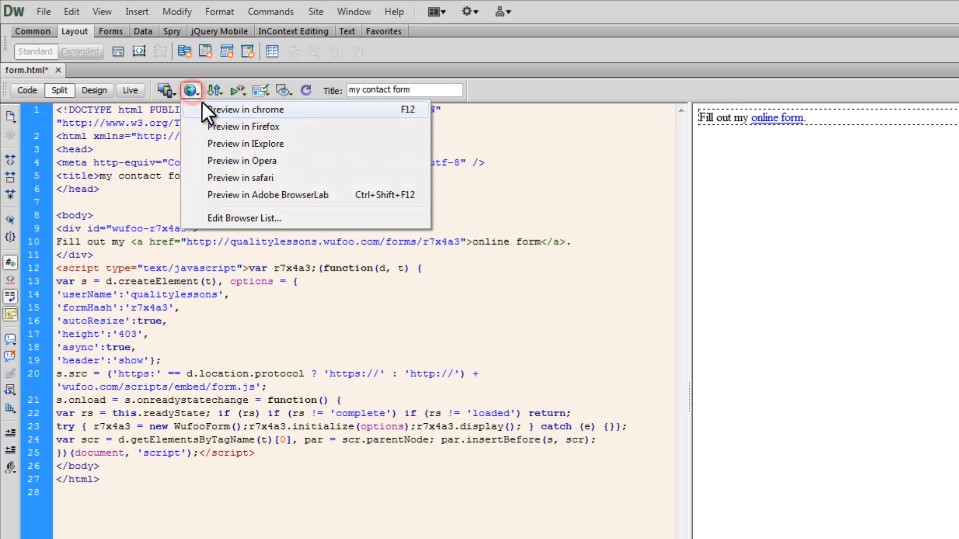
click(205, 107)
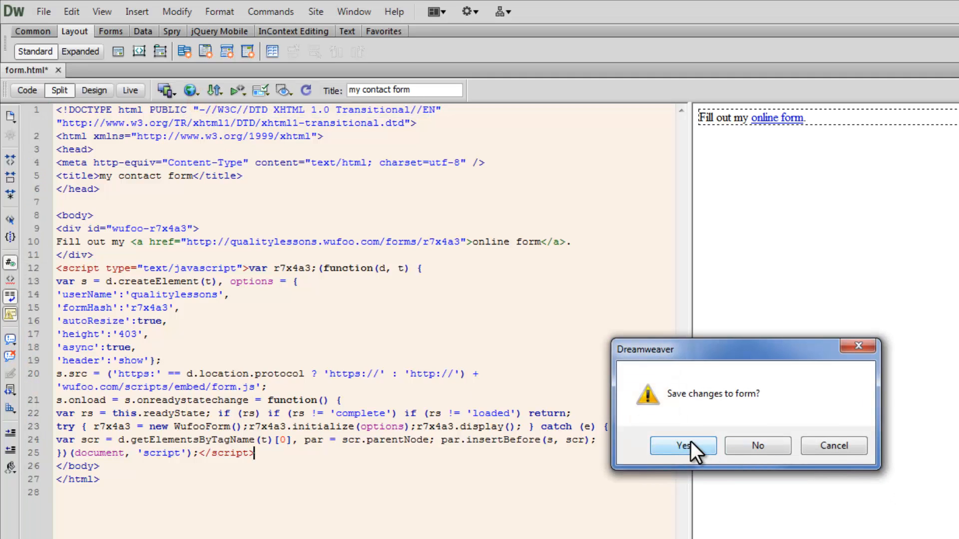
click(684, 446)
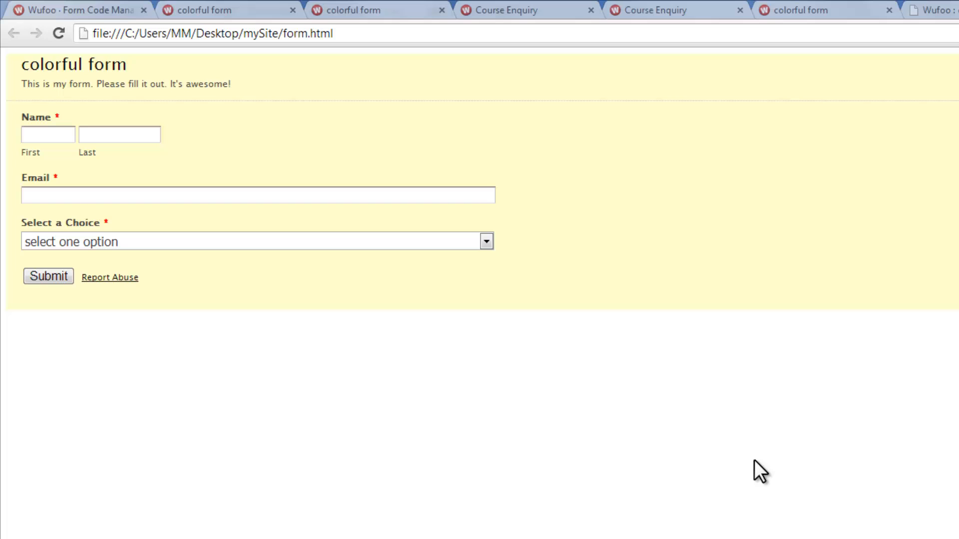
Check the embedded form's first name, last name and Email fields and the Name field's instruction text.
click(41, 135)
click(137, 138)
click(137, 203)
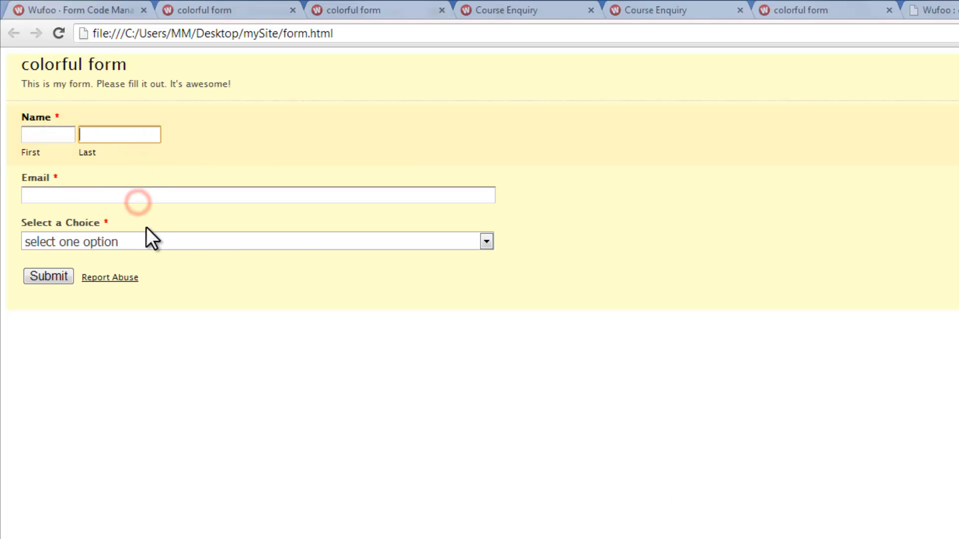
click(119, 135)
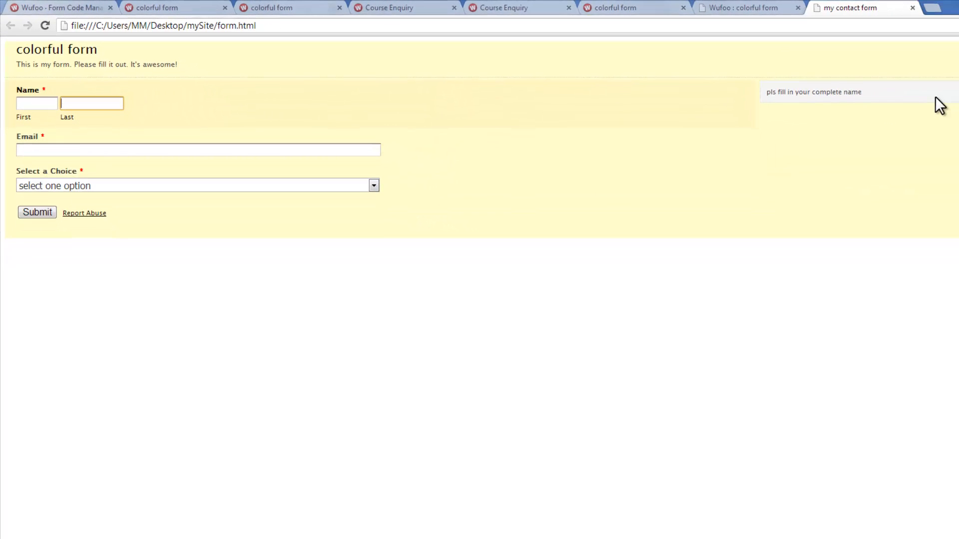
Check the embedded form's Email instruction text and the options offered by its Select a Choice field.
click(326, 148)
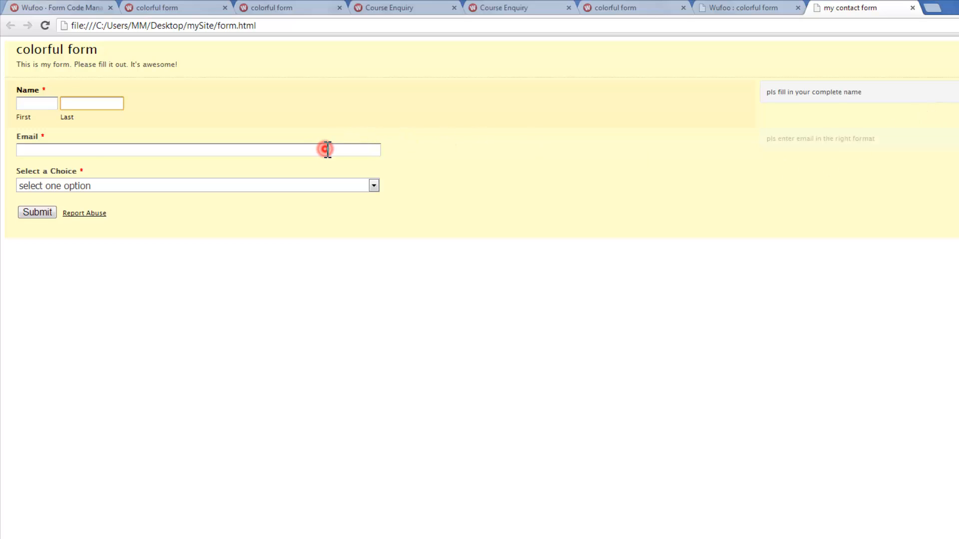
click(152, 184)
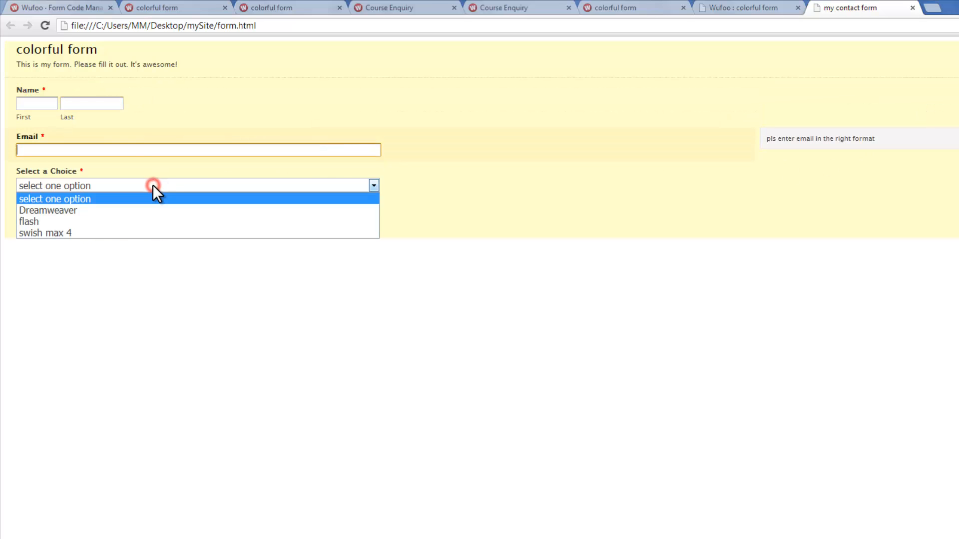
click(152, 184)
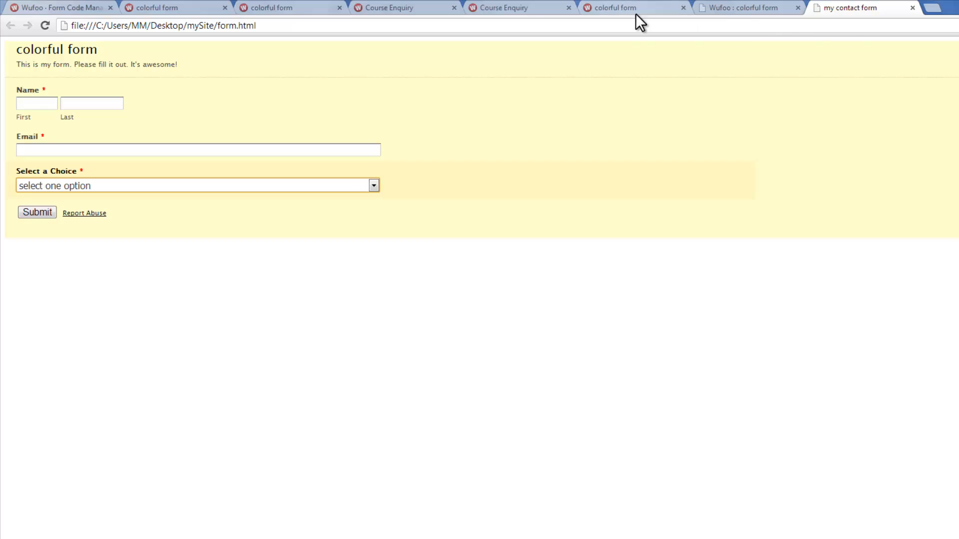
Return to the Form Code Manager and copy the iframe version of colorful form's embed code.
click(47, 7)
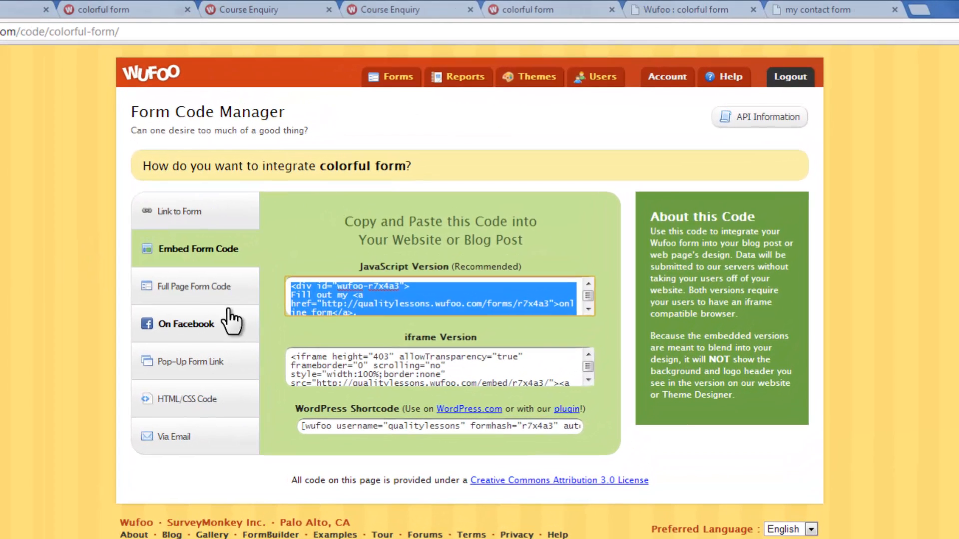
click(413, 372)
key(ctrl+c)
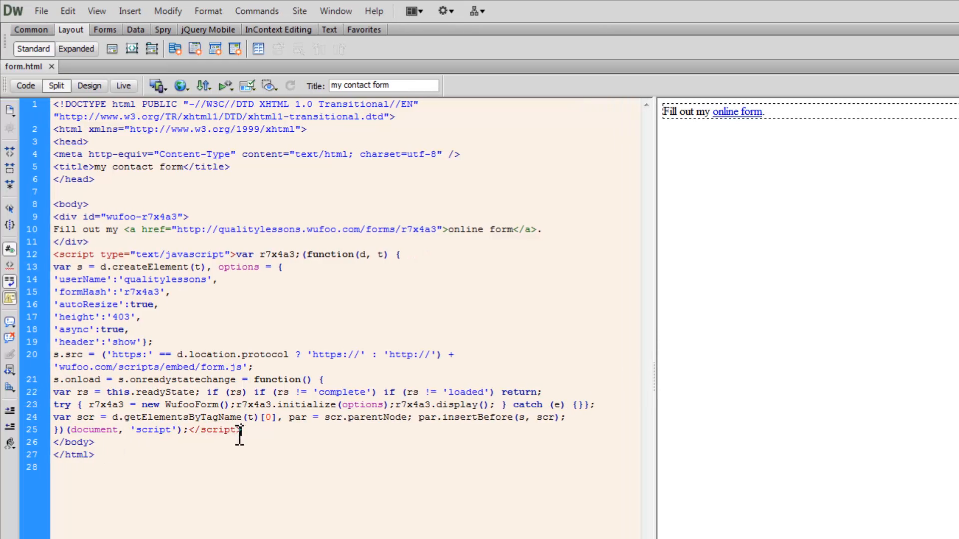
In Dreamweaver, replace the JavaScript embed code in form.html with the copied iframe code, then save the page and preview it in Chrome.
click(262, 431)
drag(262, 431, 39, 231)
key(ctrl+v)
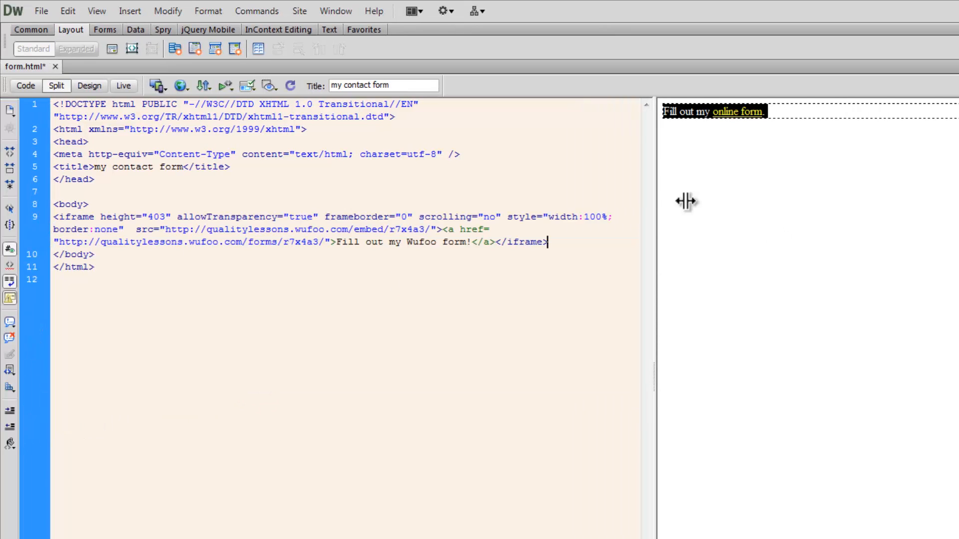
click(183, 87)
click(194, 104)
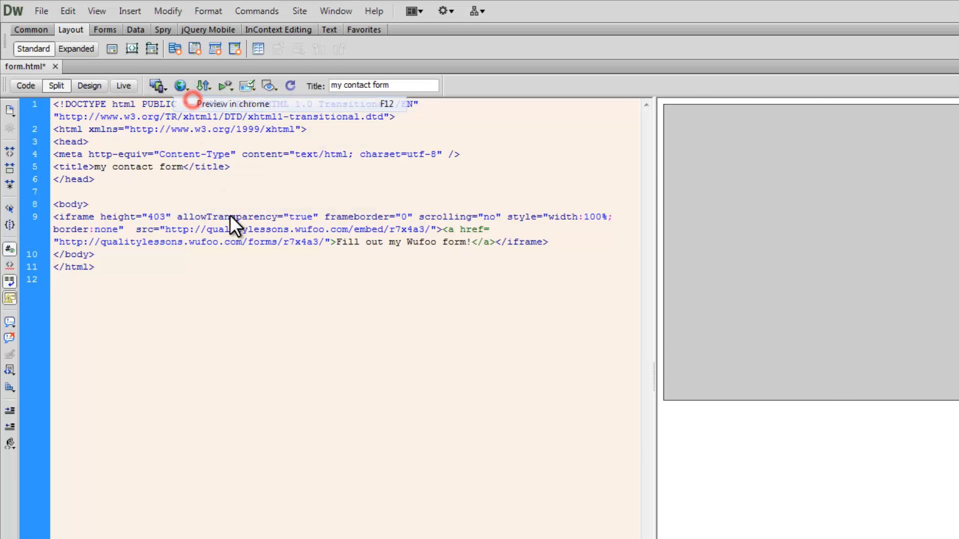
click(646, 423)
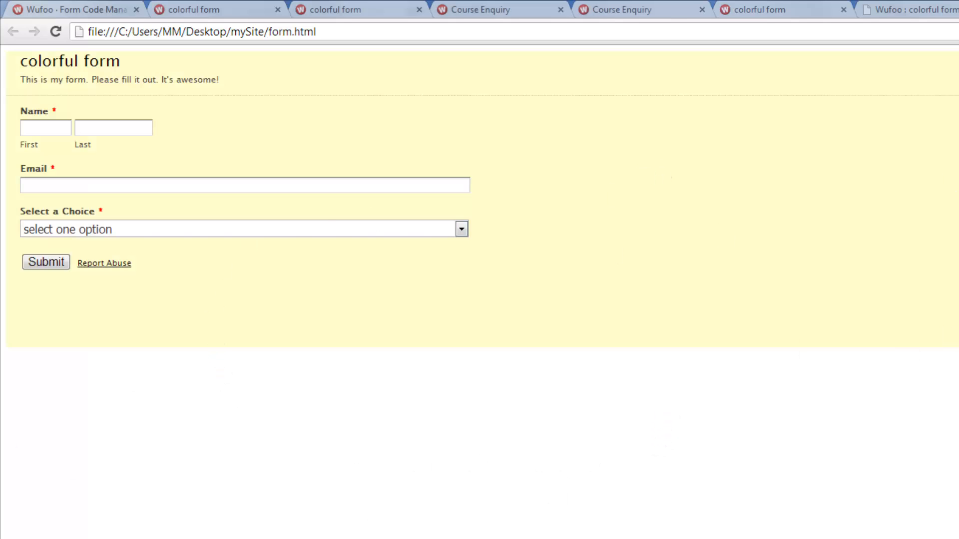
Return to the Form Code Manager in Chrome and copy the Pop-Up Form Link code for colorful form.
key(alt+Tab)
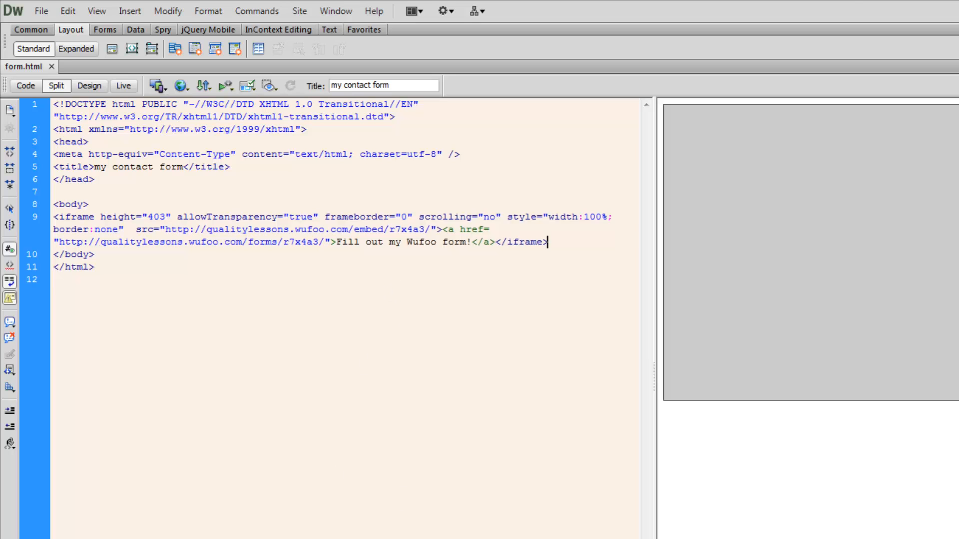
key(alt+Tab)
click(73, 3)
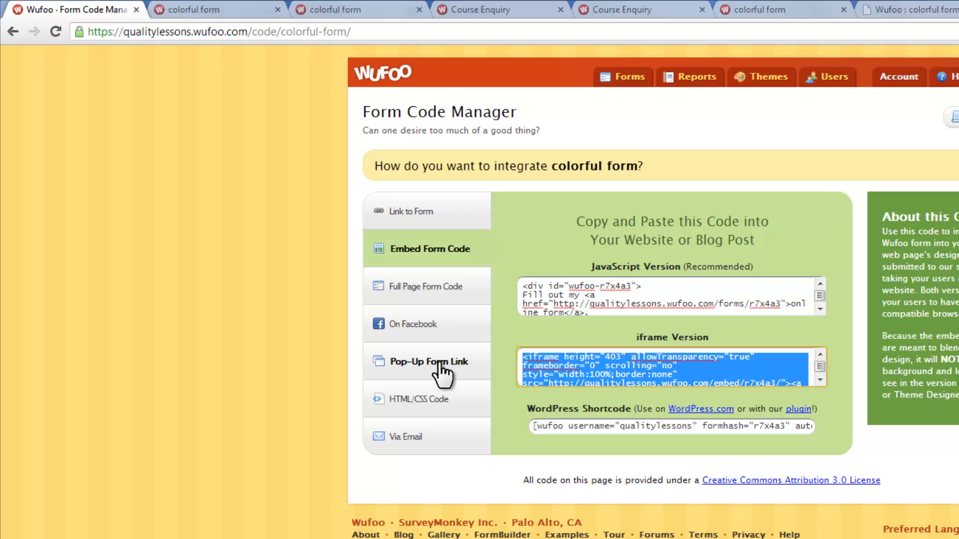
click(439, 362)
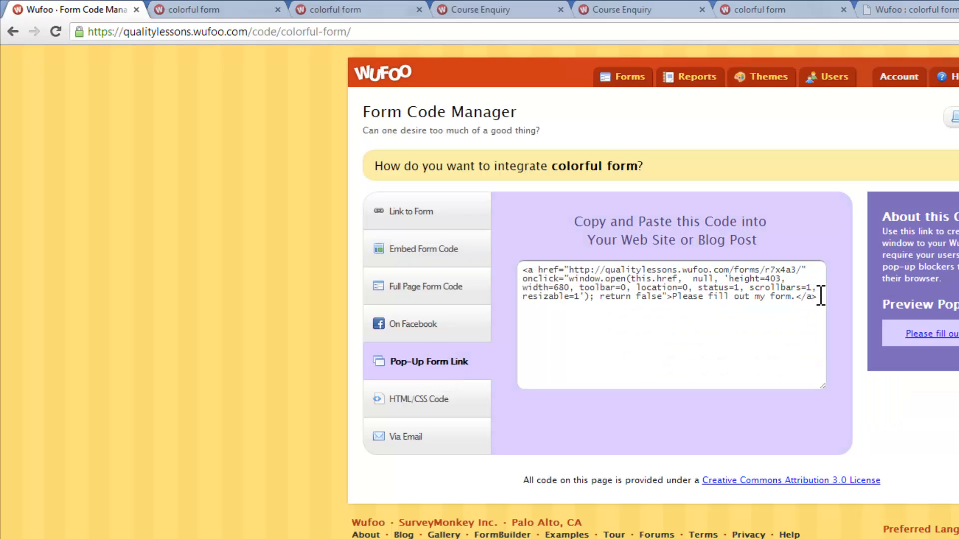
drag(818, 296, 436, 223)
key(ctrl+c)
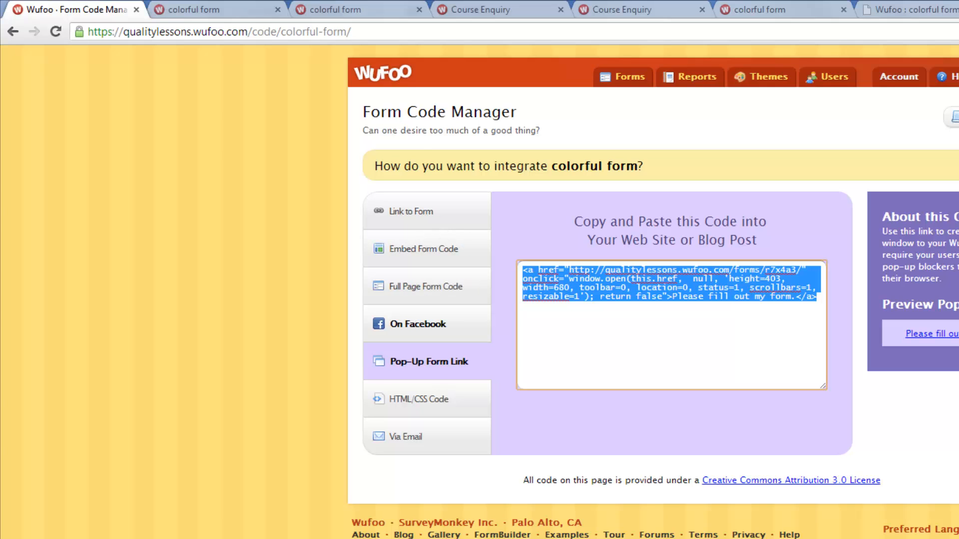
In Dreamweaver, replace the iframe code in form.html with the copied pop-up link code, then save the page and preview it in Chrome.
key(alt+Tab)
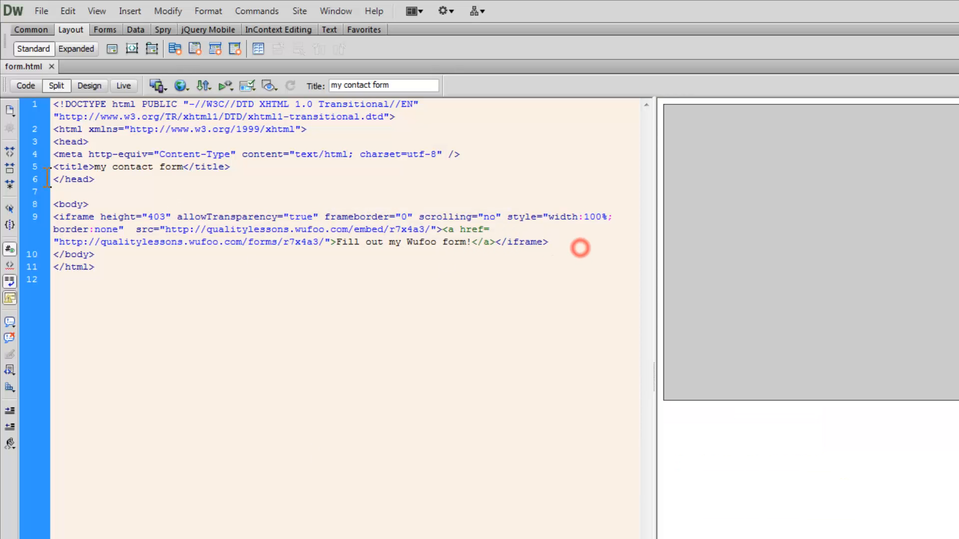
mouse_move(578, 246)
mouse_down()
mouse_move(45, 184)
mouse_move(45, 221)
mouse_up()
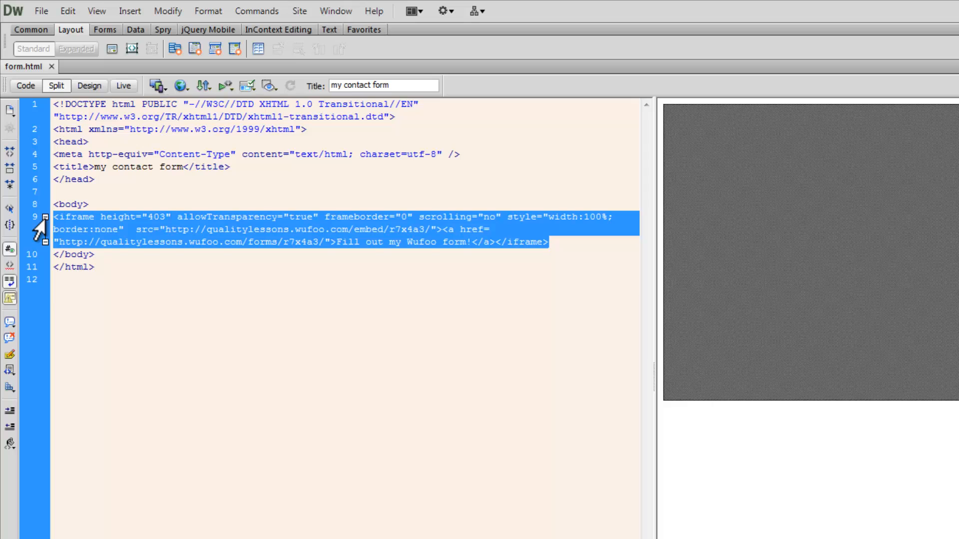
key(ctrl+v)
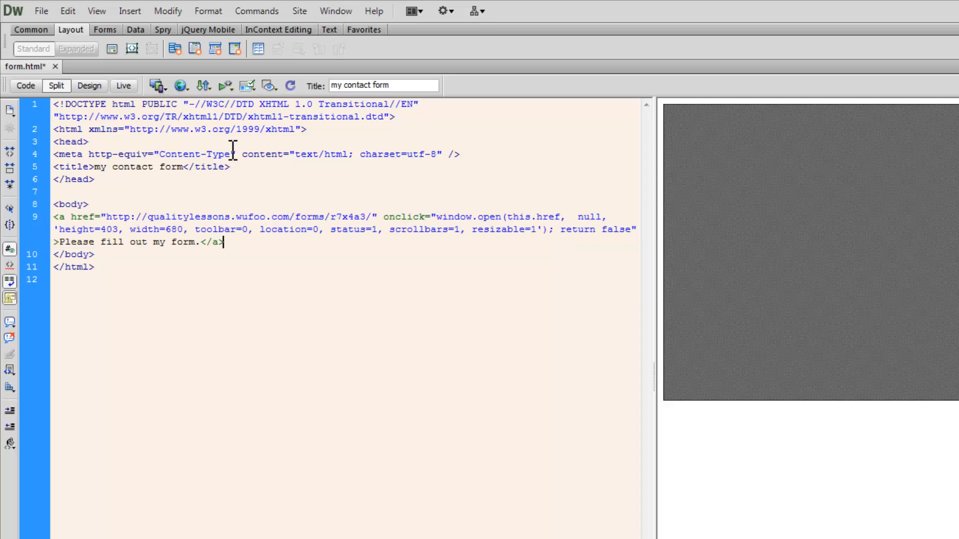
click(185, 90)
click(195, 104)
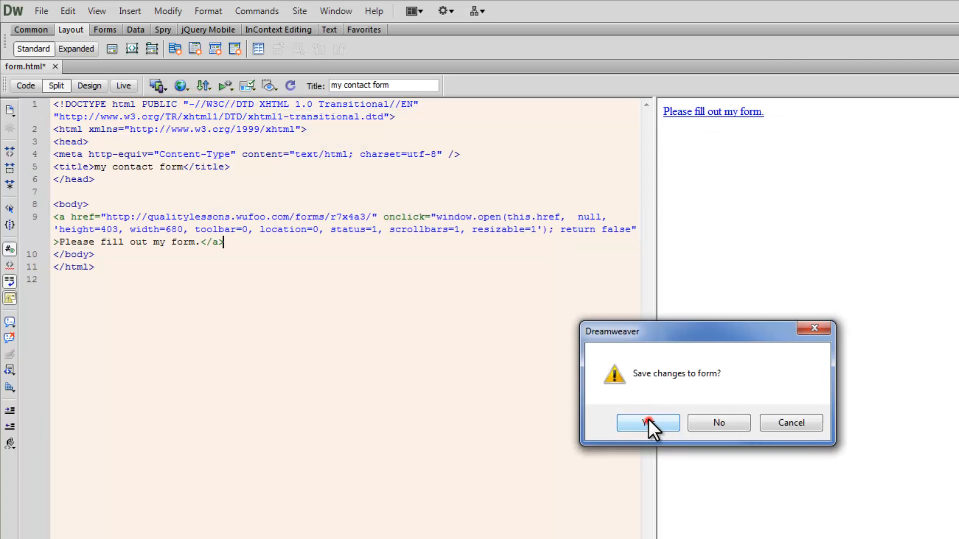
click(648, 422)
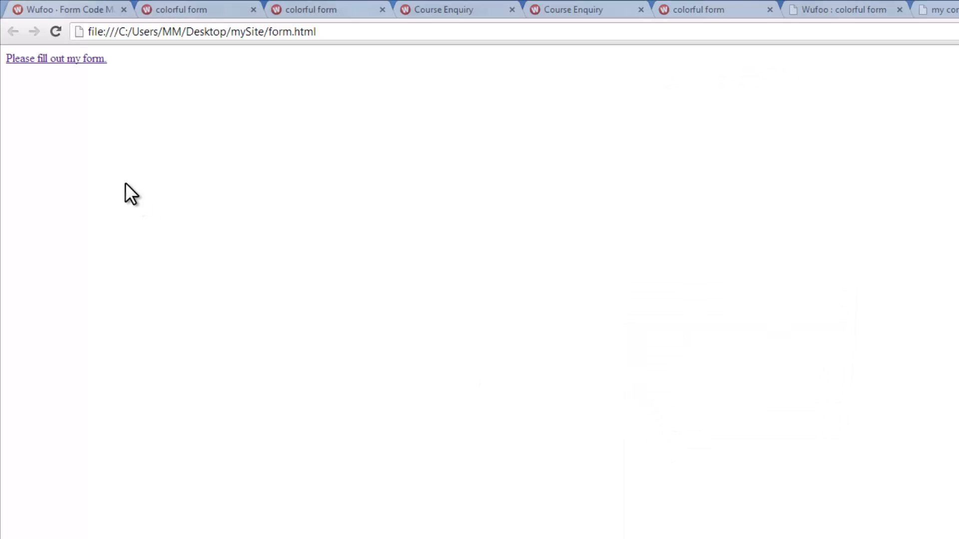
Test the "Please fill out my form." link on the previewed page, then close the pop-up form window.
click(78, 59)
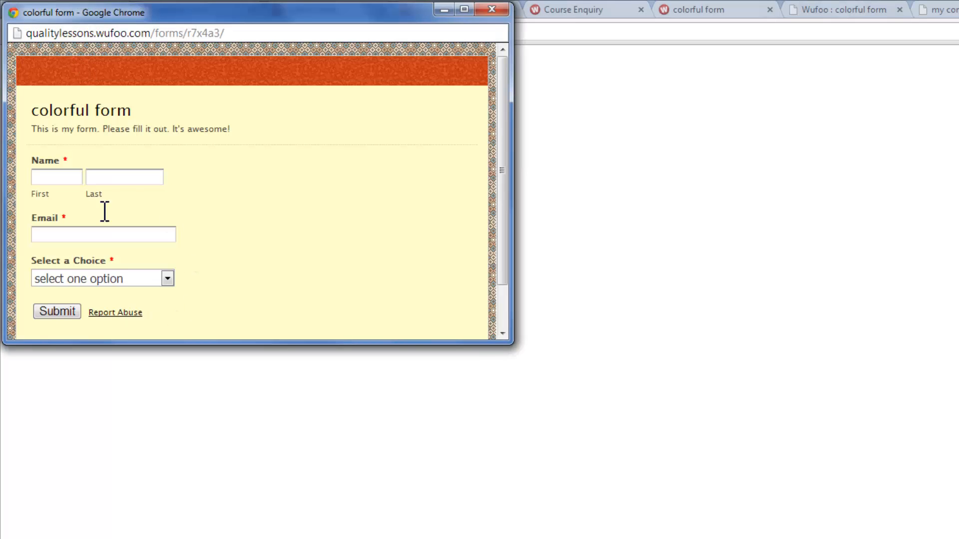
click(493, 8)
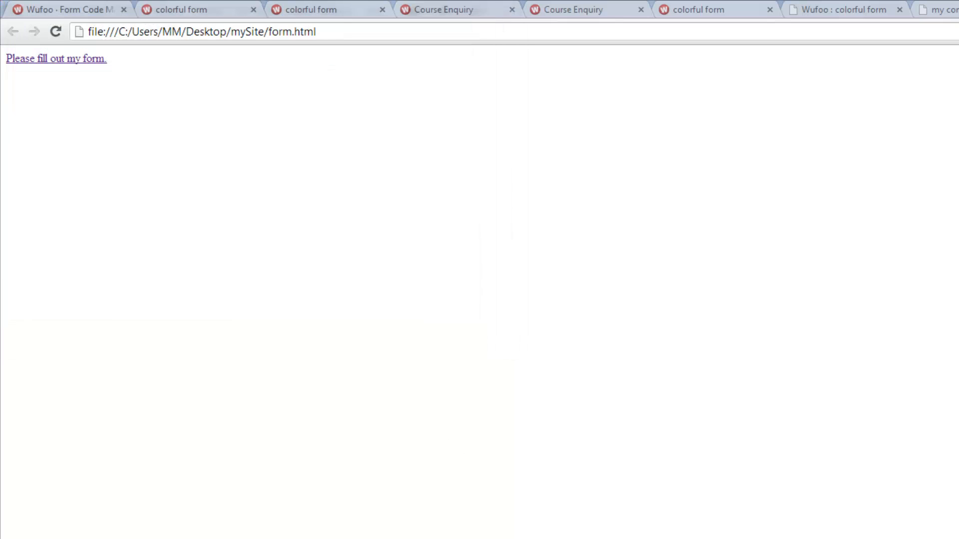
key(alt+Tab)
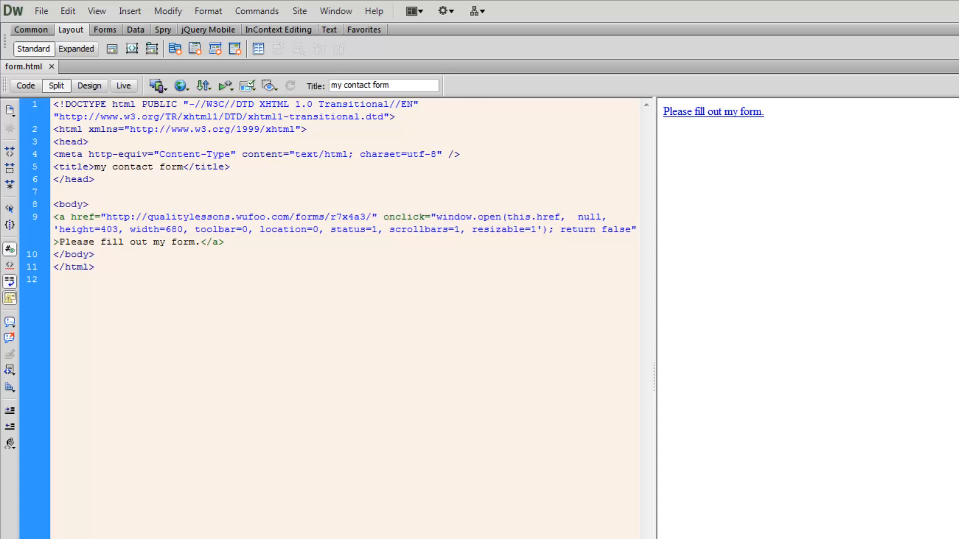
key(alt+Tab)
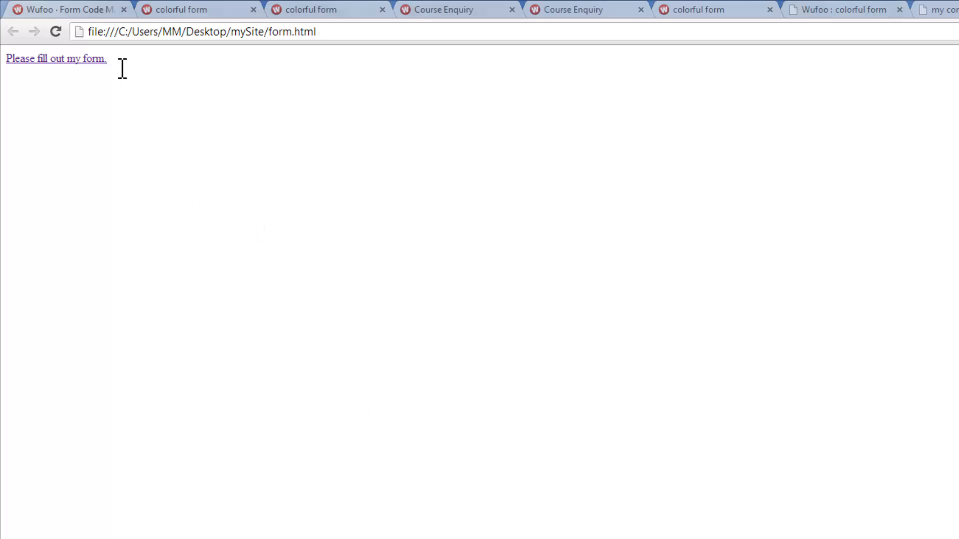
Return to the Form Code Manager and review the Link to Form snippets, selecting the HTML link for a webpage.
click(95, 10)
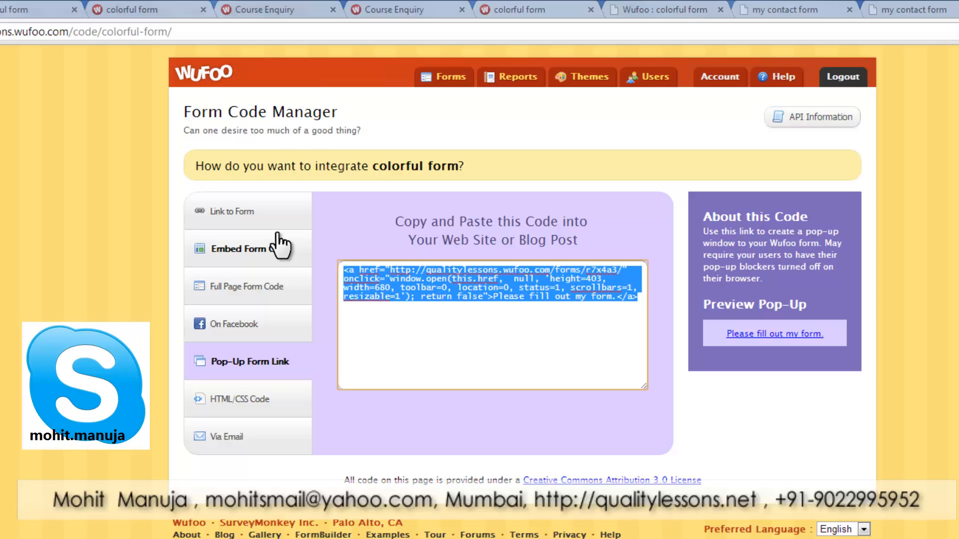
click(260, 211)
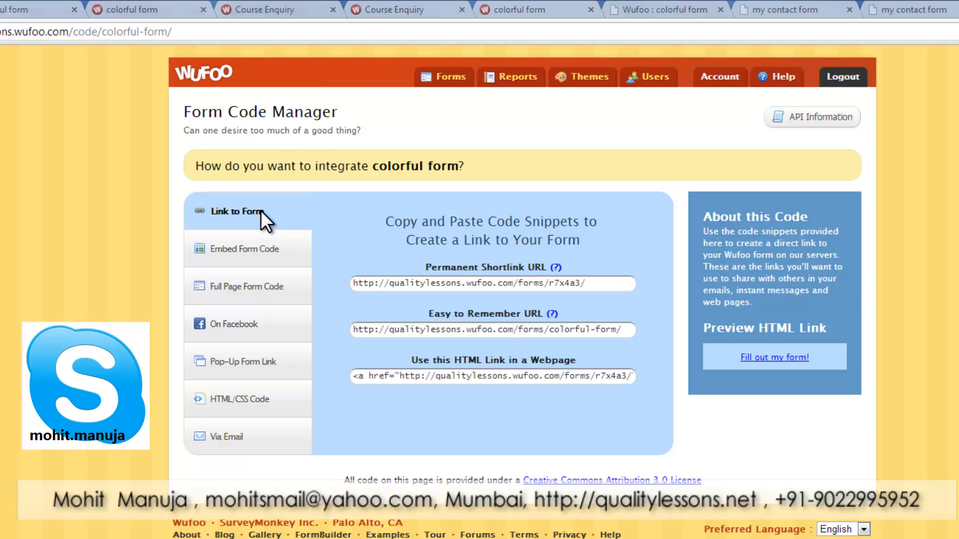
click(442, 379)
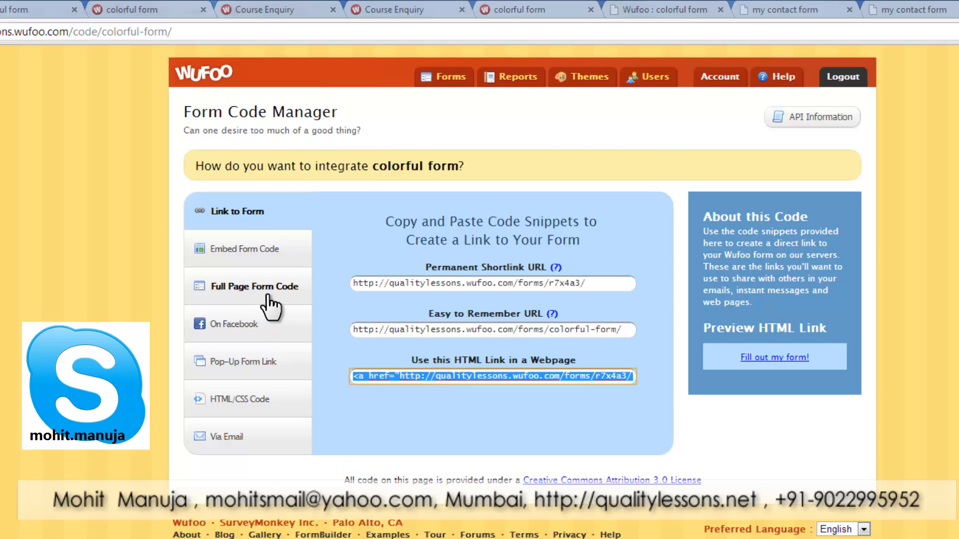